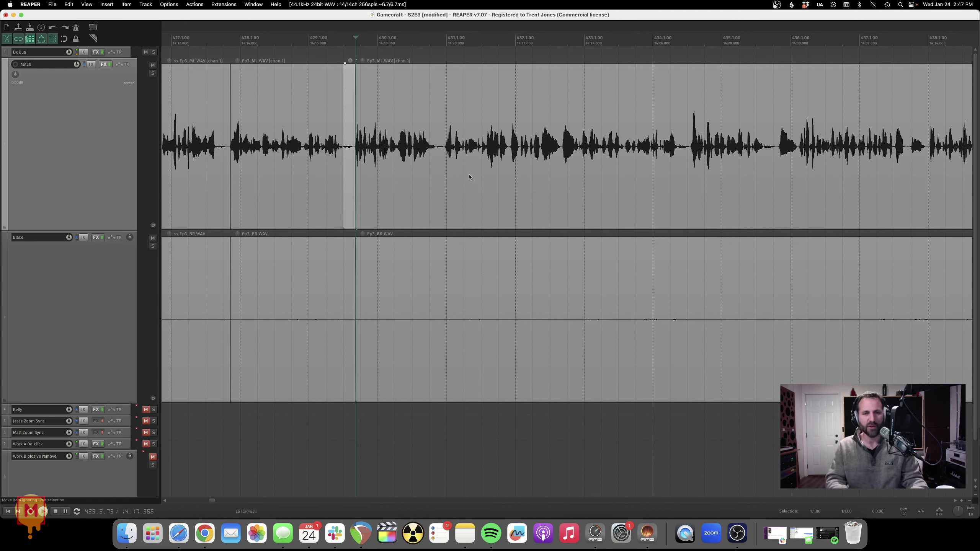
Select the third Mitch vocal item and zoom the arrange view out.
click(357, 183)
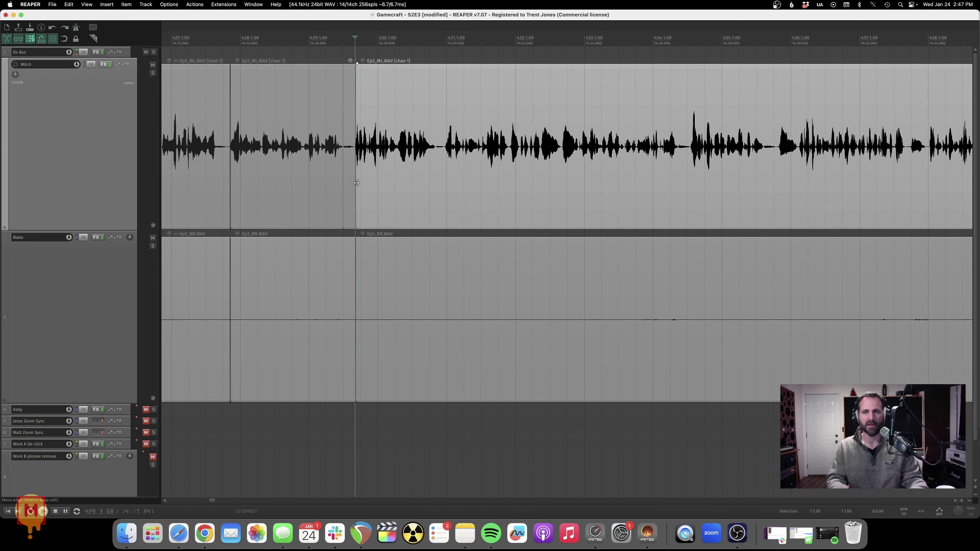
click(357, 183)
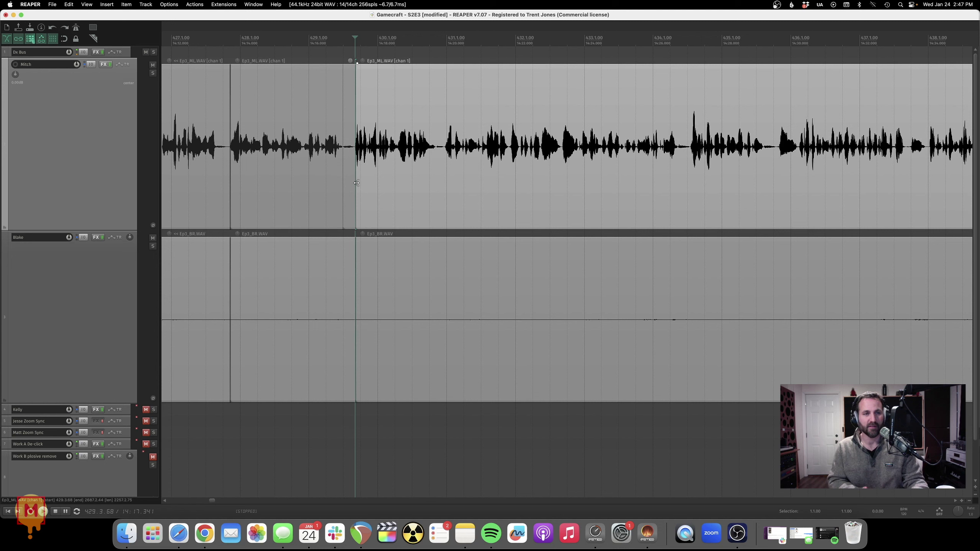
scroll(357, 183, down, 2)
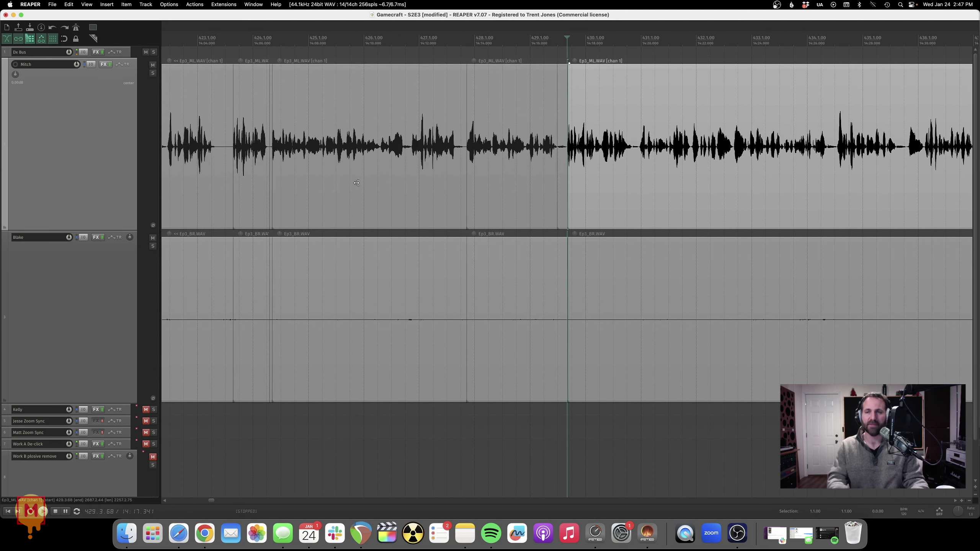
Open Mitch's FX chain showing DeVerberate 3 and move the window down-left.
click(102, 64)
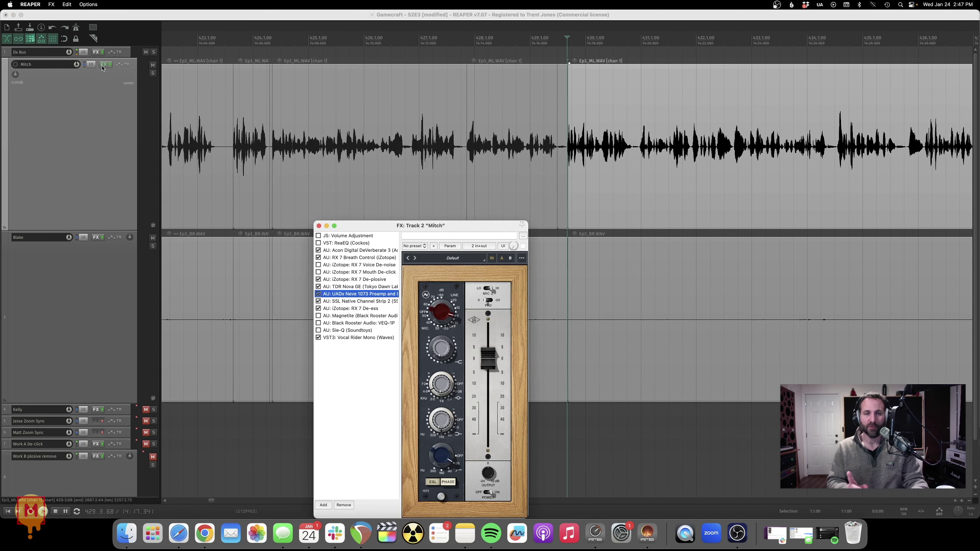
click(359, 250)
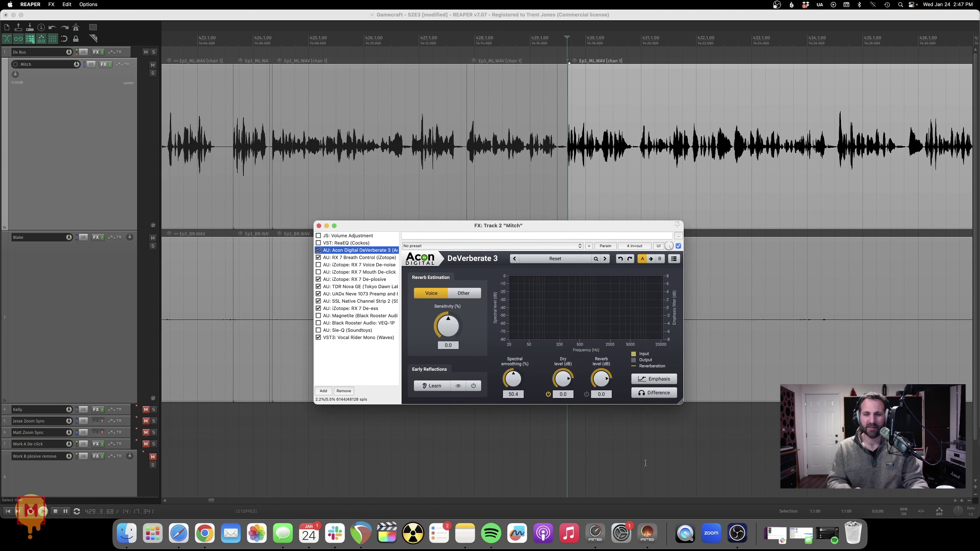
drag(430, 227, 413, 291)
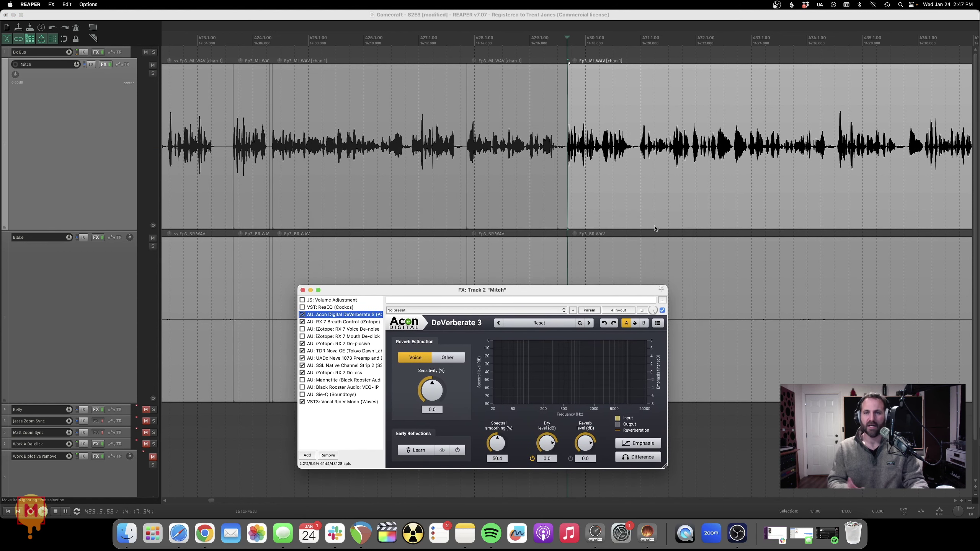
click(570, 173)
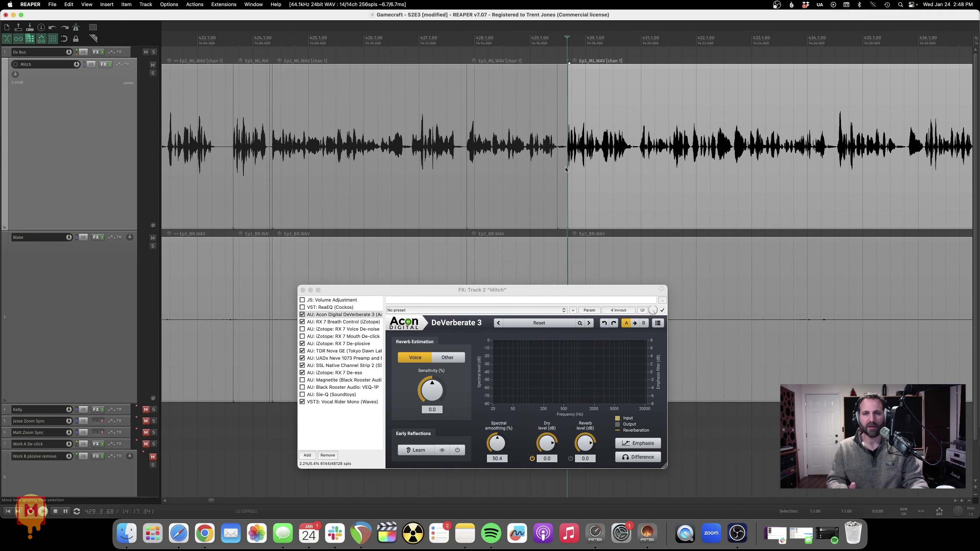
Solo the Mitch track and bypass its entire FX chain.
click(153, 74)
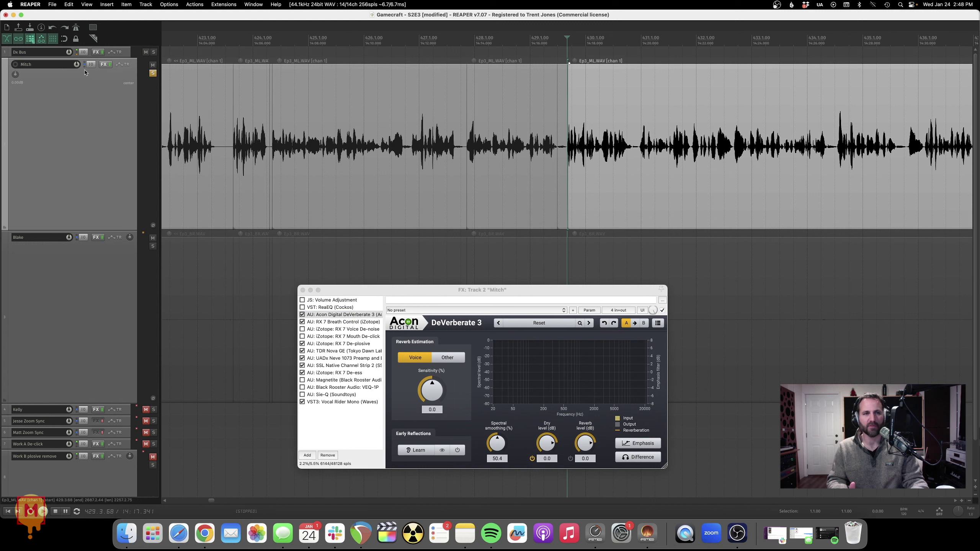
click(110, 64)
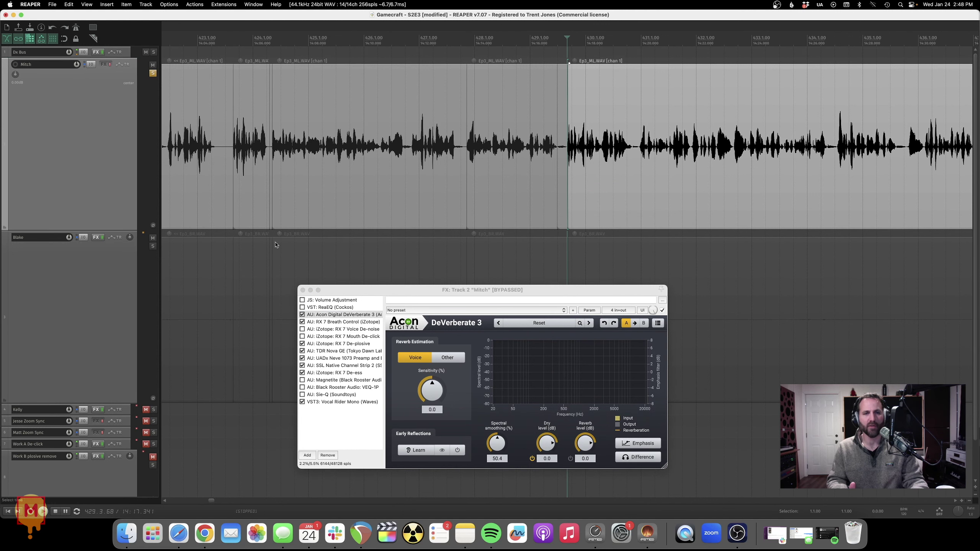
drag(365, 290, 317, 348)
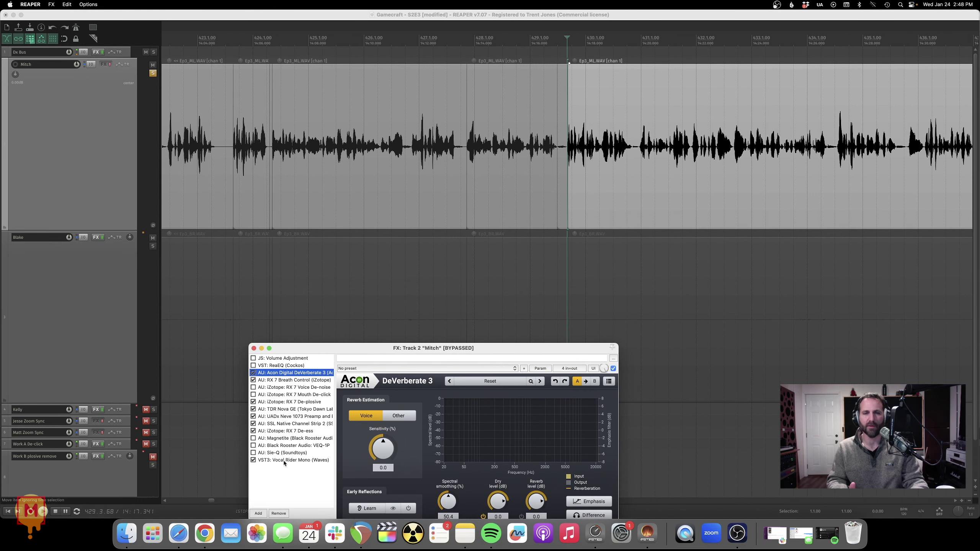
Zoom in around the edit point and play the unprocessed Mitch vocal.
click(570, 170)
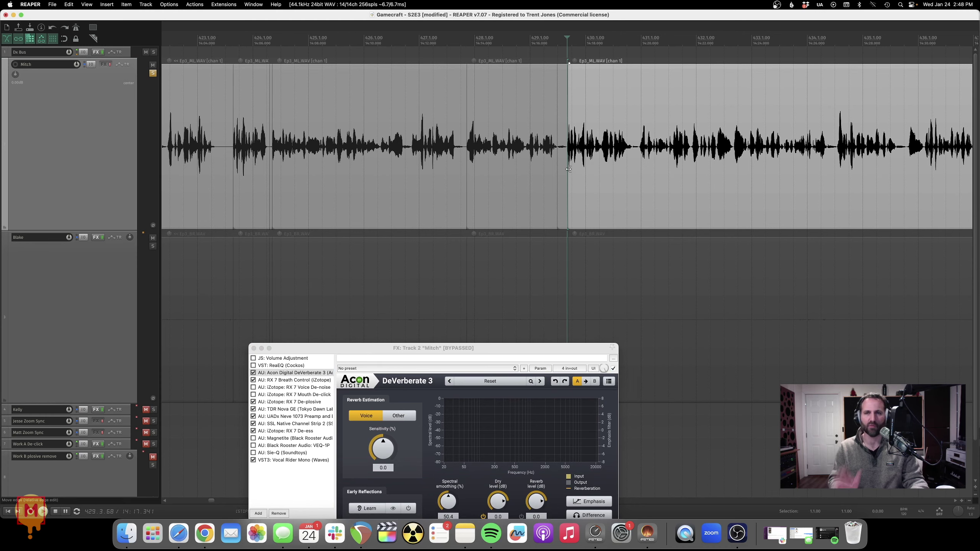
scroll(569, 170, up, 2)
scroll(569, 169, down, 1)
scroll(569, 169, down, 2)
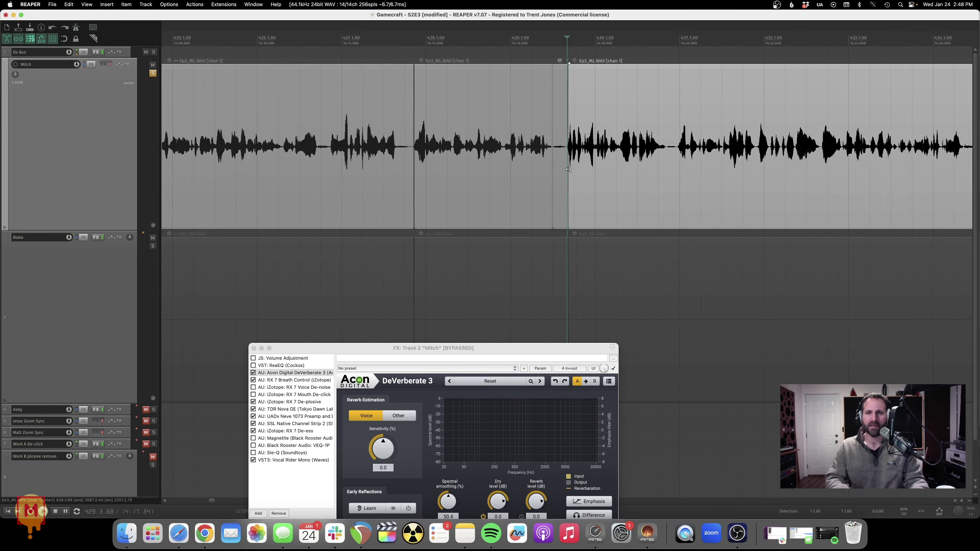
key(space)
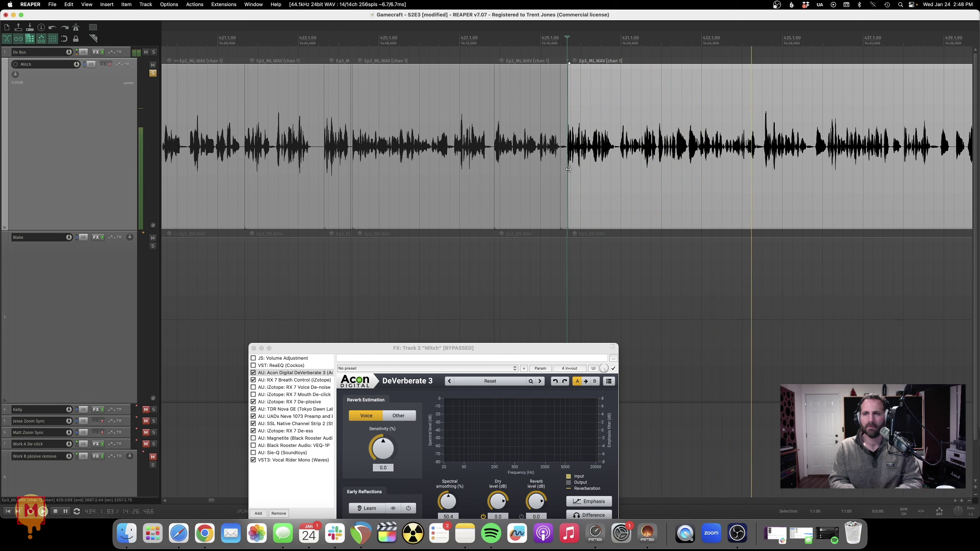
key(space)
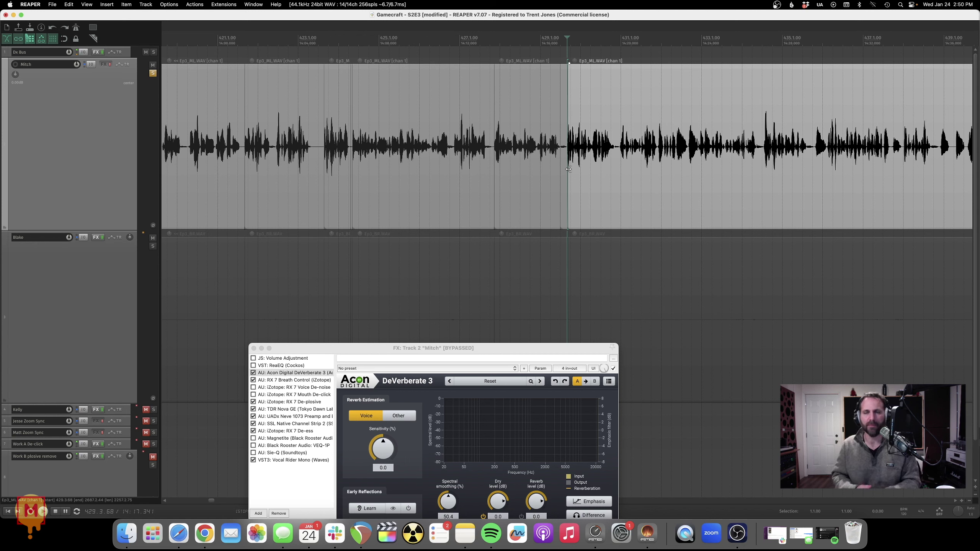
Briefly audition the bypassed vocal and move the FX chain window up-left.
key(space)
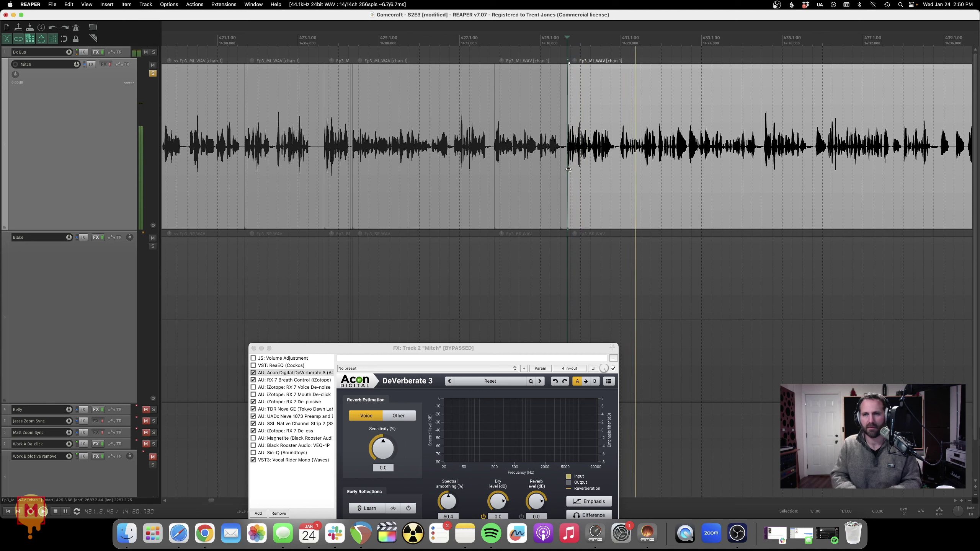
key(space)
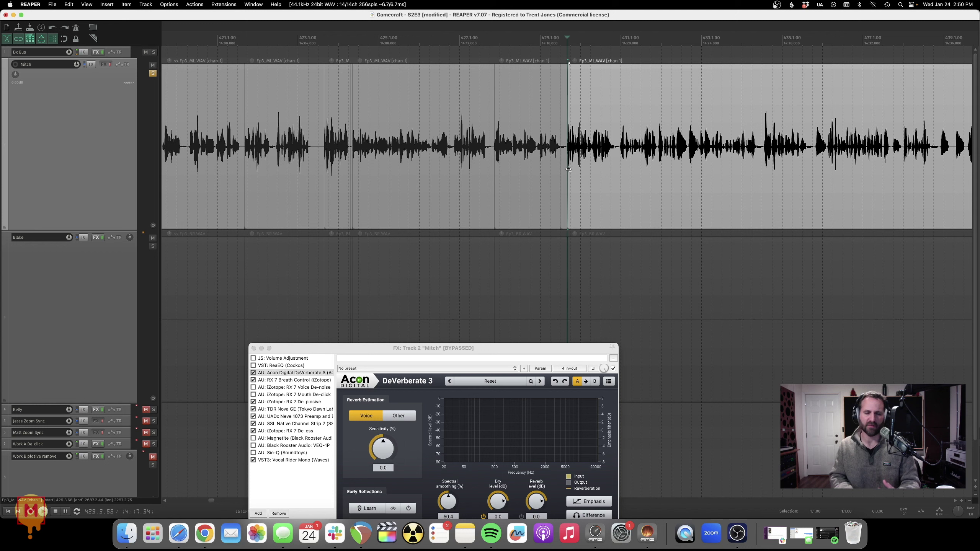
drag(505, 349, 473, 234)
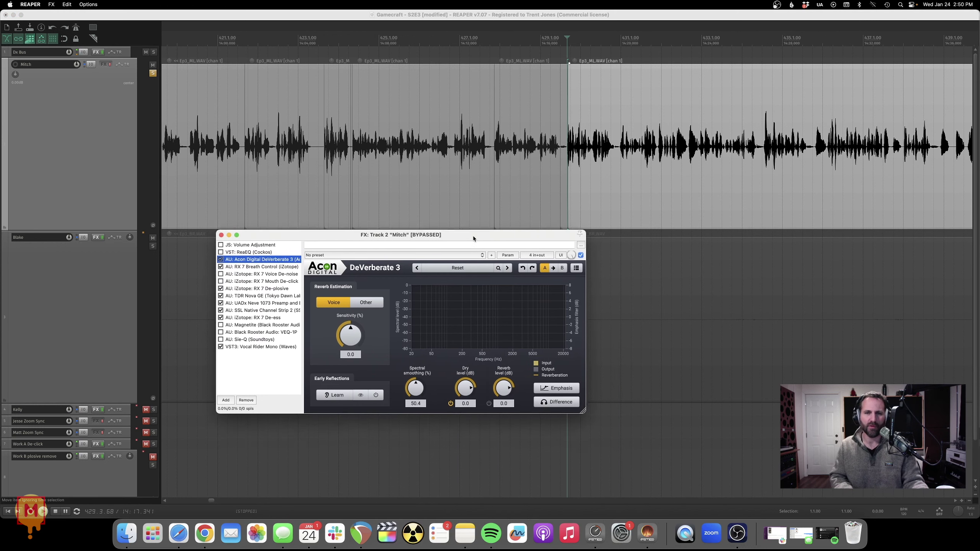
Re-enable Mitch's FX chain, audition DeVerberate 3 at 50.4% smoothing, and reposition the window.
click(110, 65)
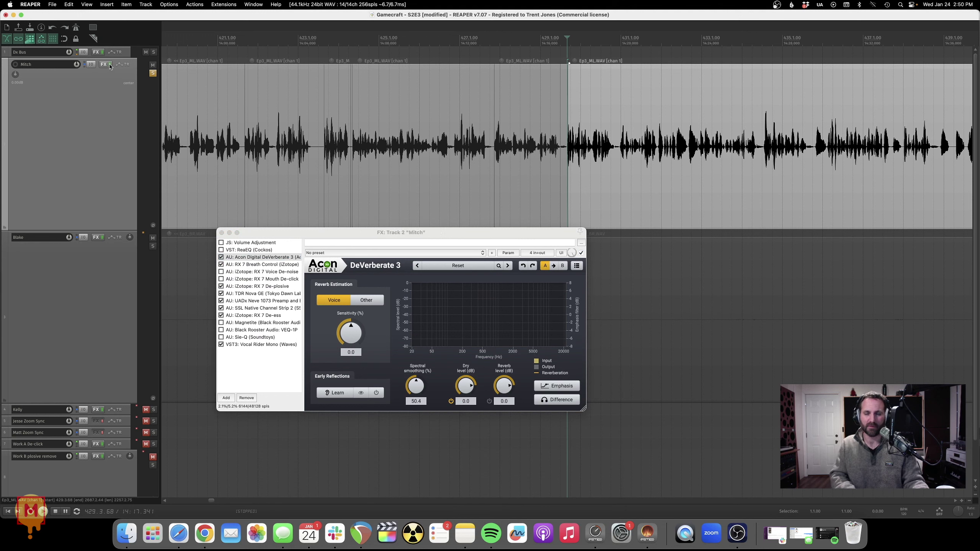
key(space)
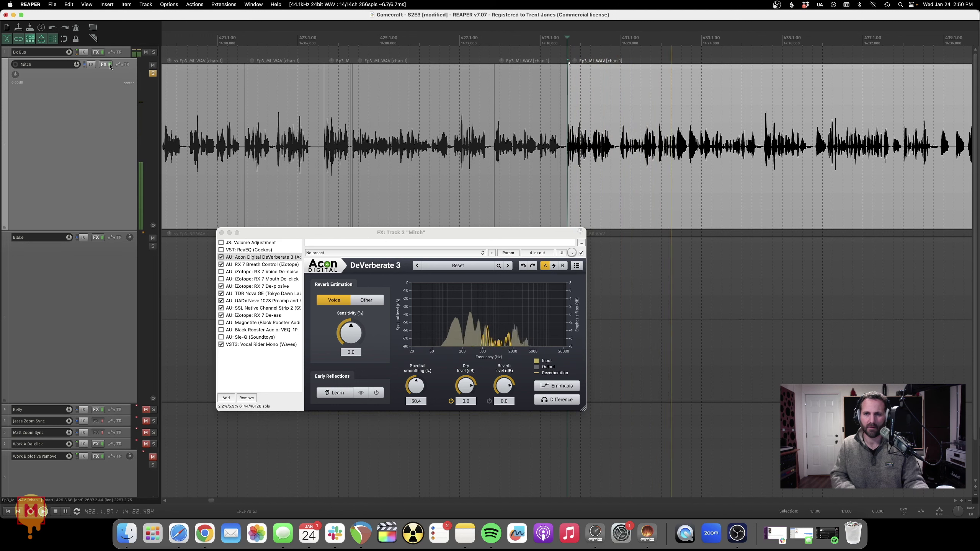
key(space)
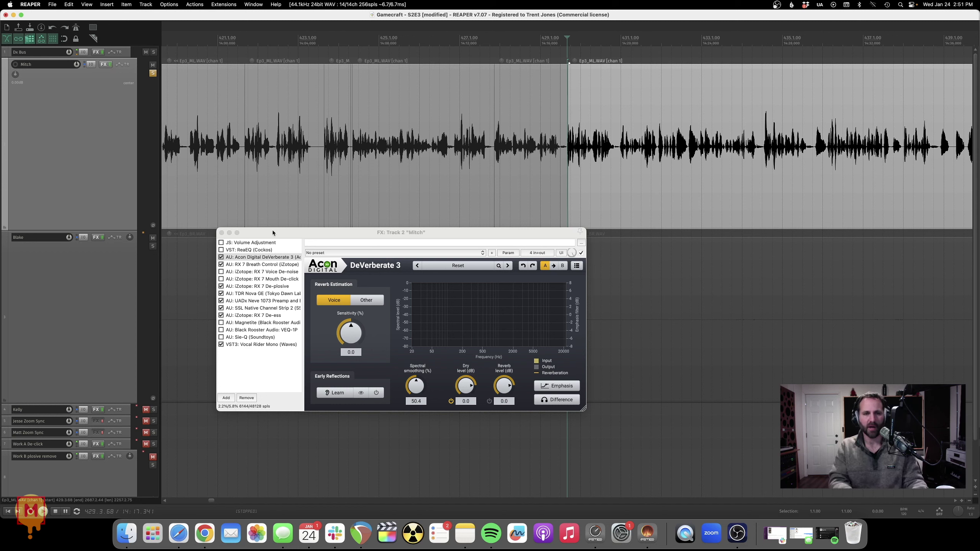
click(332, 283)
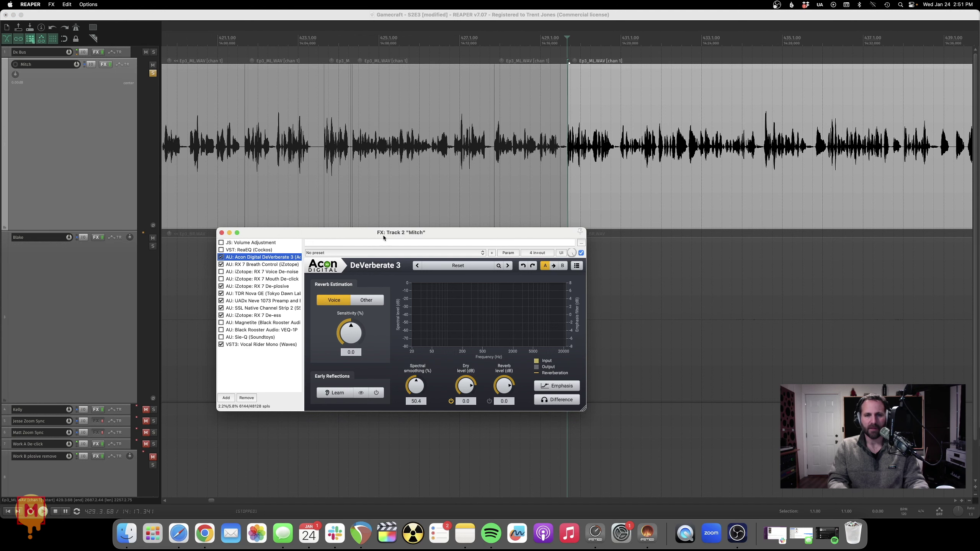
drag(385, 234, 434, 204)
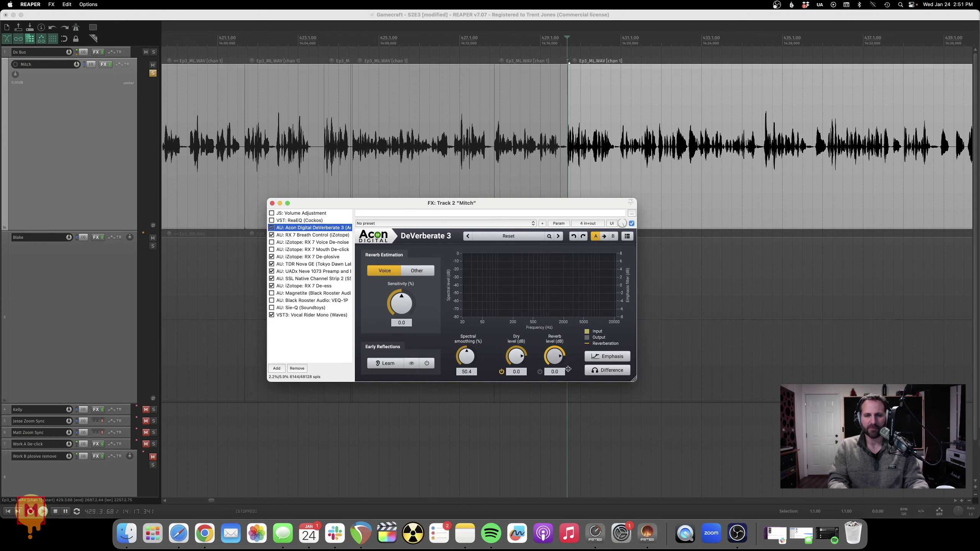
Display RX 7 Breath Control in Gain mode at -4.7 dB, sensitivity 60.0.
click(297, 235)
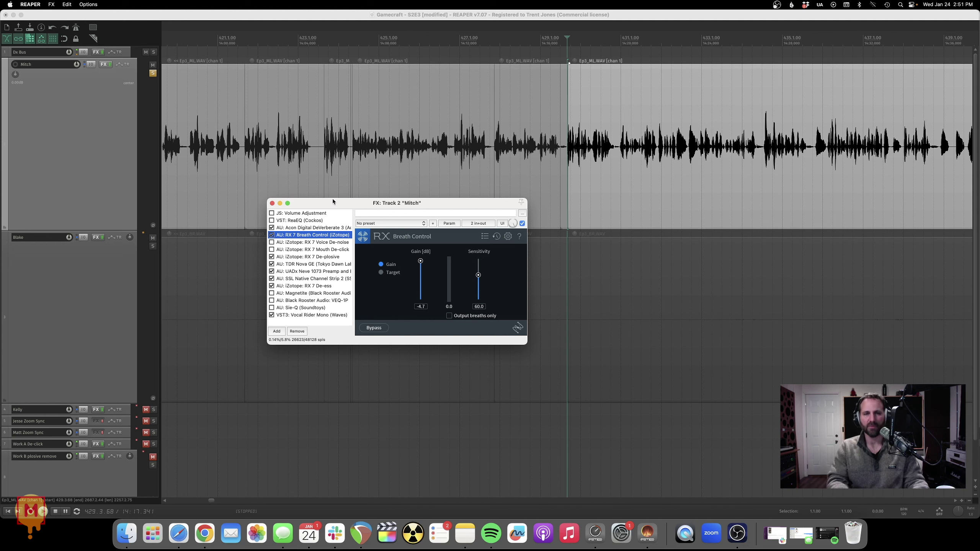
drag(334, 201, 345, 202)
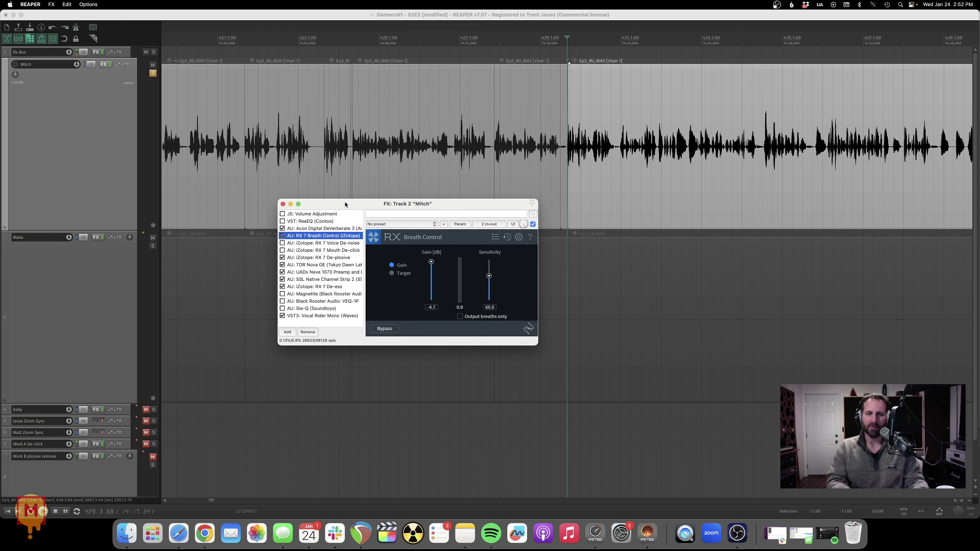
Review RX 7 De-plosive, then show TDR Nova GE cutting near 4.6 kHz at 5.0:1.
click(341, 258)
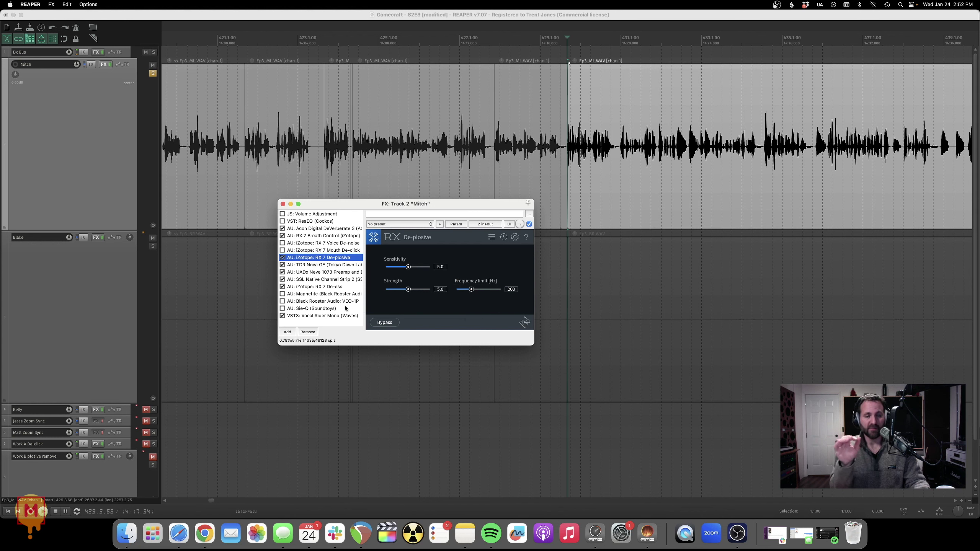
click(314, 265)
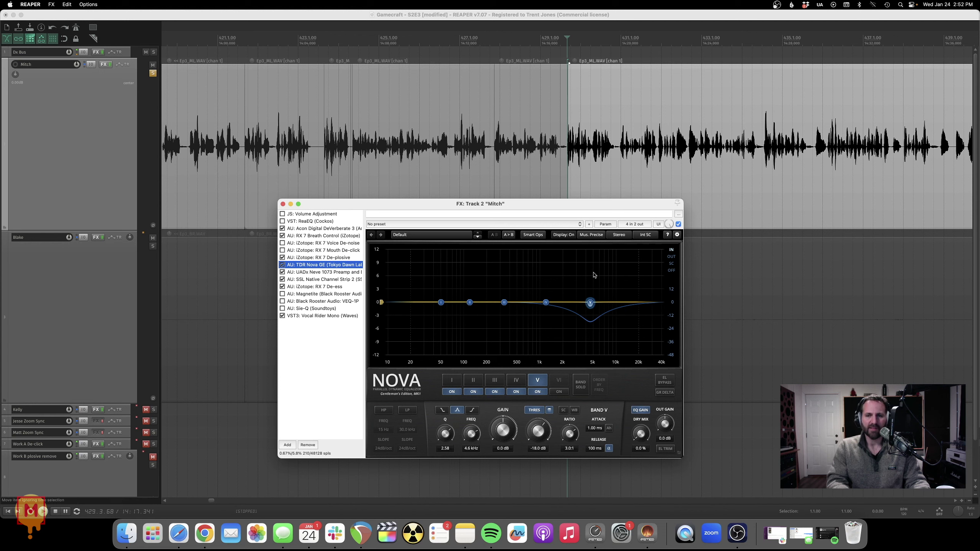
Compare the vocal with TDR Nova GE off and on, then display the Neve 1073 preamp.
key(space)
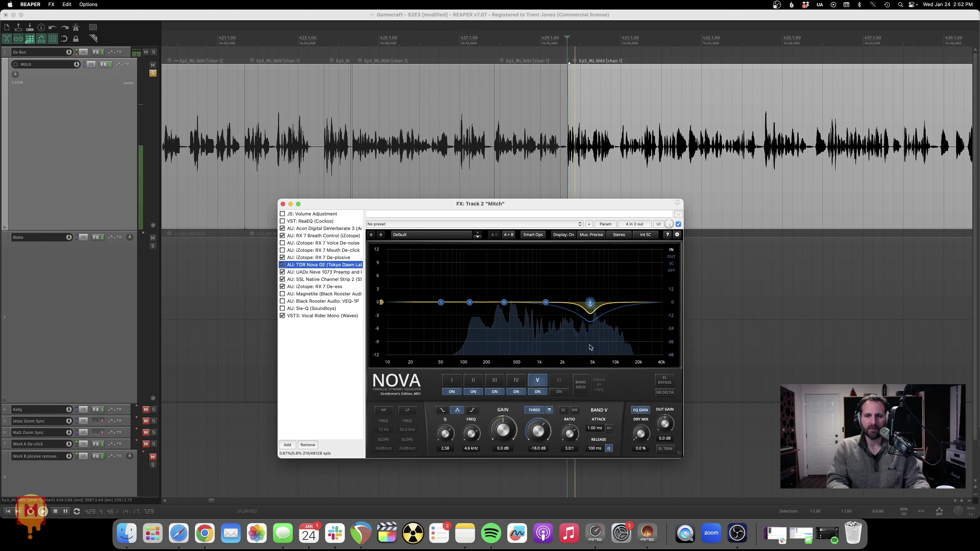
key(space)
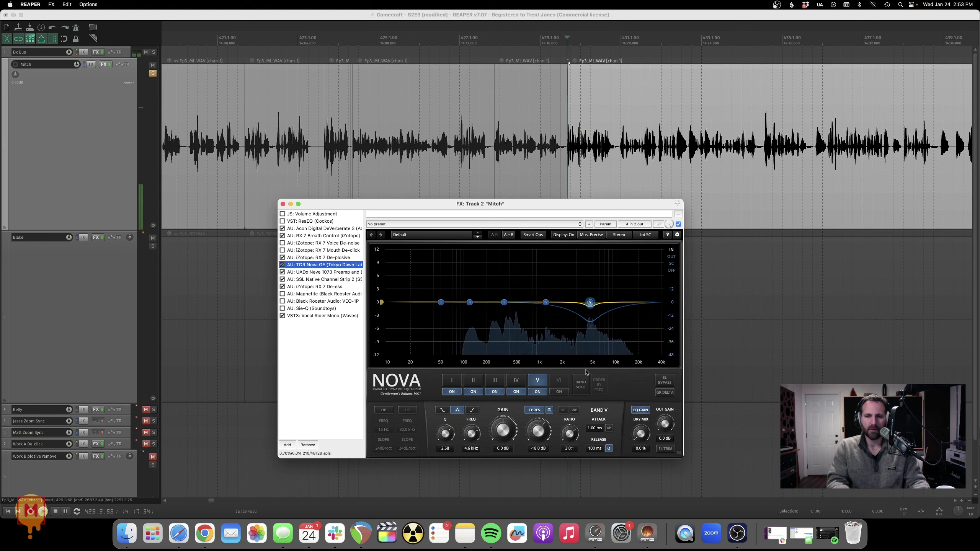
click(283, 265)
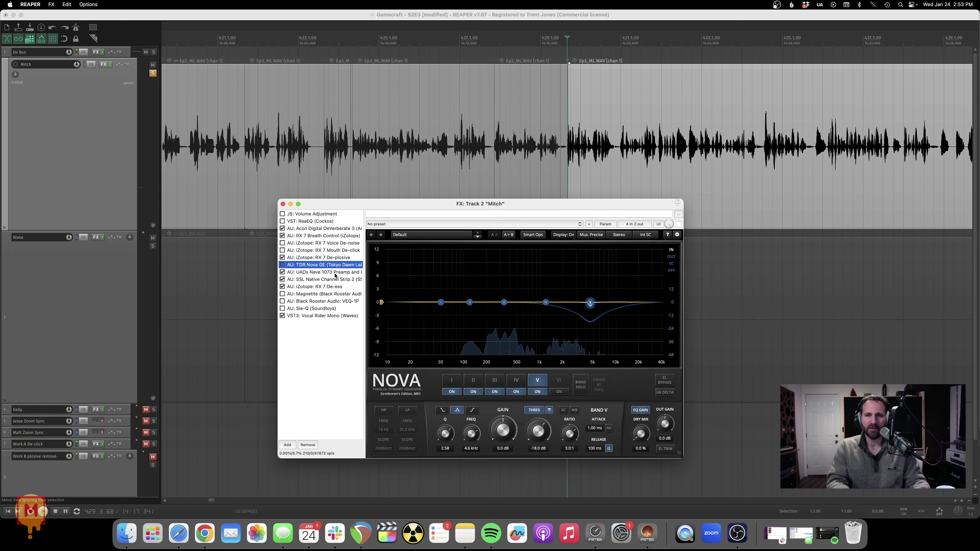
key(space)
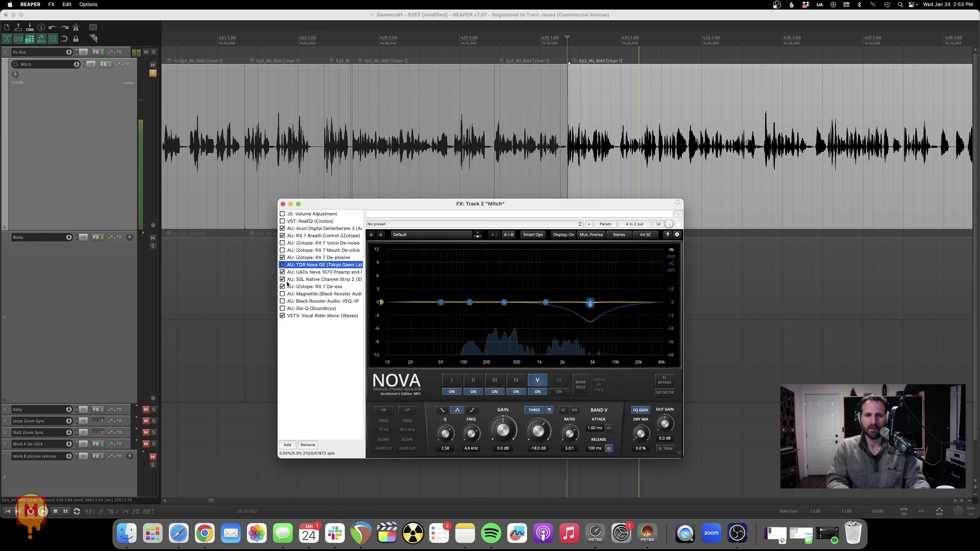
click(283, 265)
key(space)
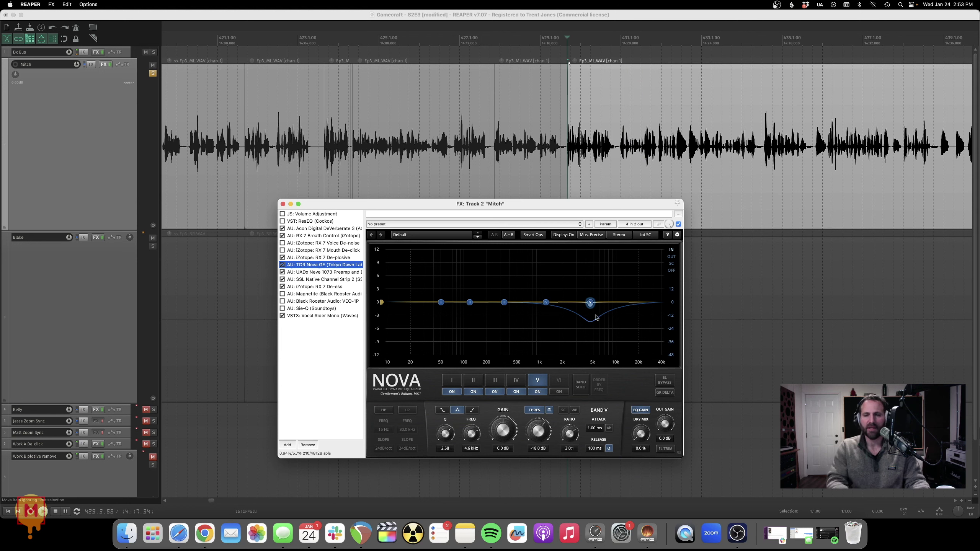
click(309, 272)
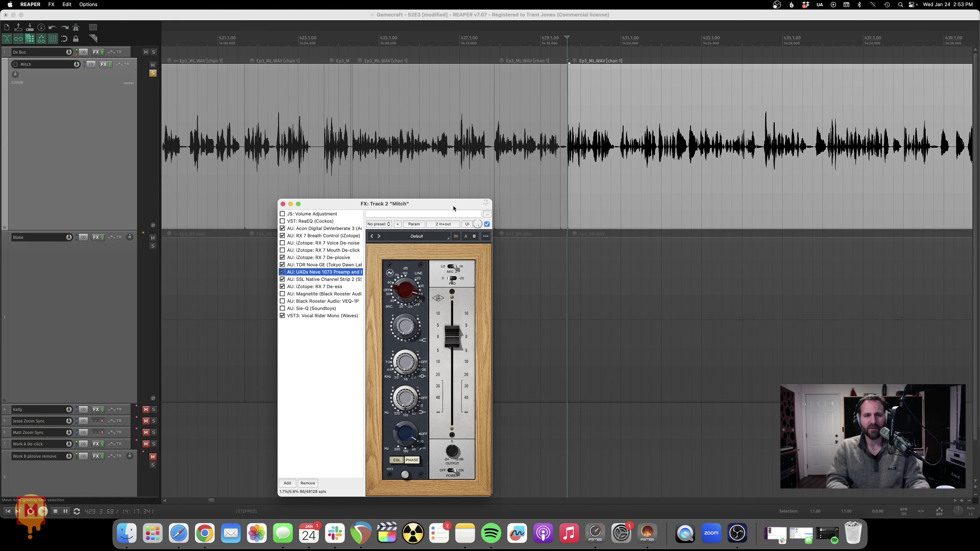
drag(453, 206, 499, 126)
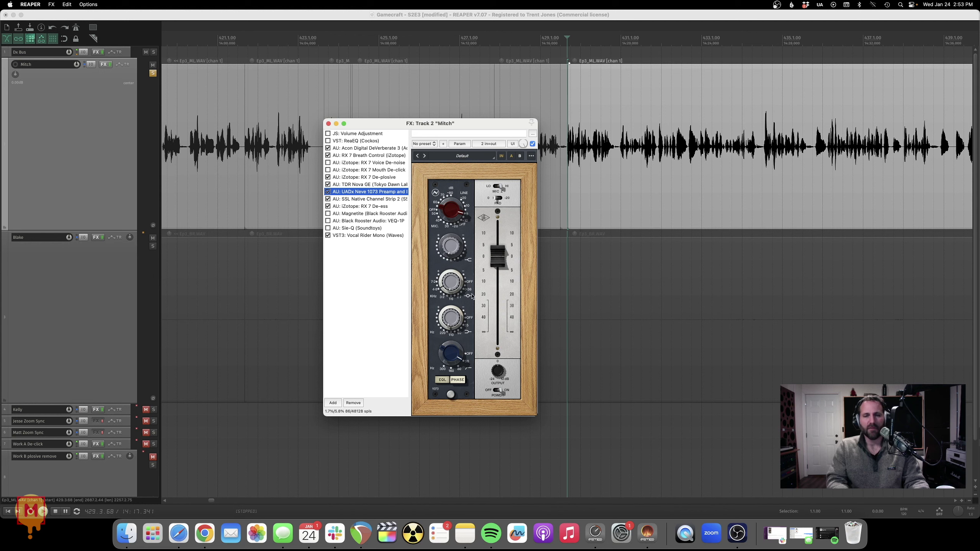
mouse_move(448, 121)
mouse_down()
mouse_move(430, 127)
mouse_move(448, 132)
mouse_up()
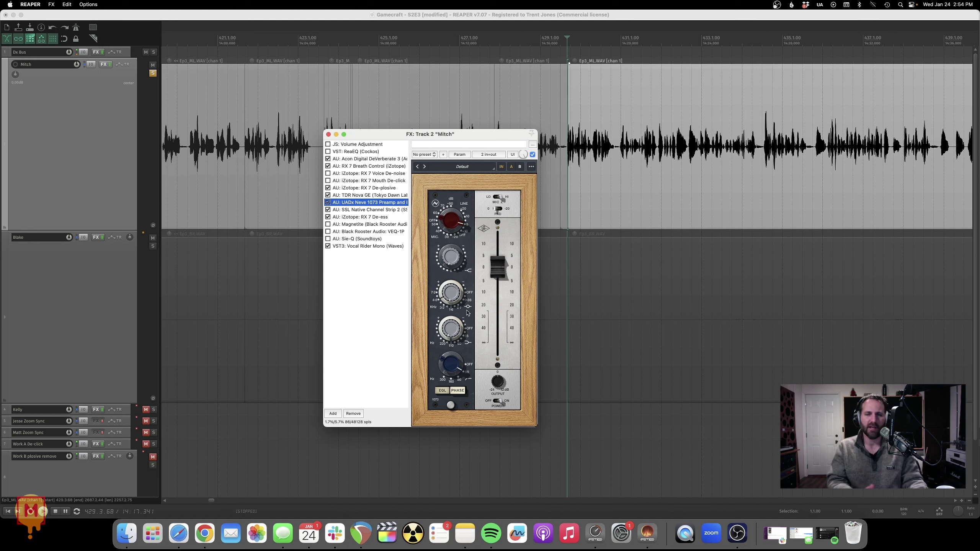
click(378, 196)
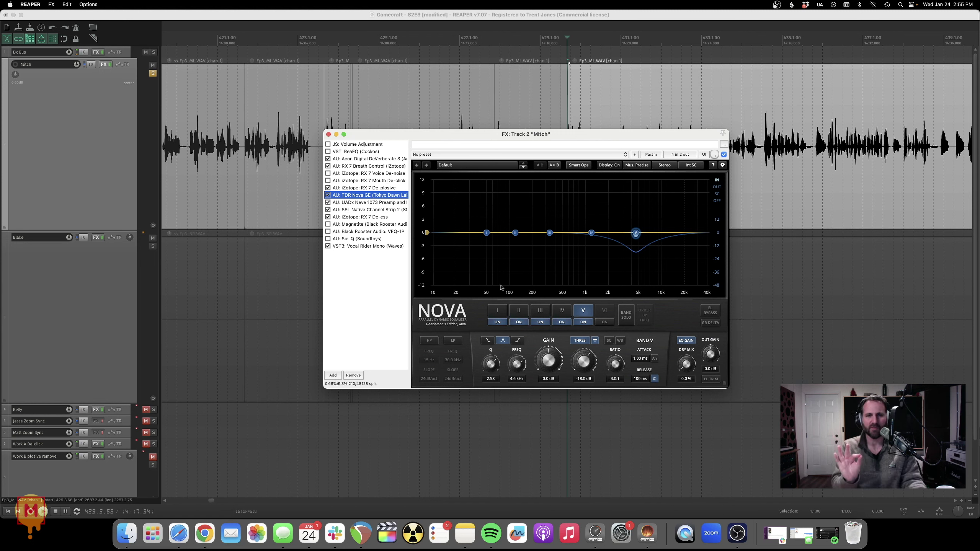
key(Down)
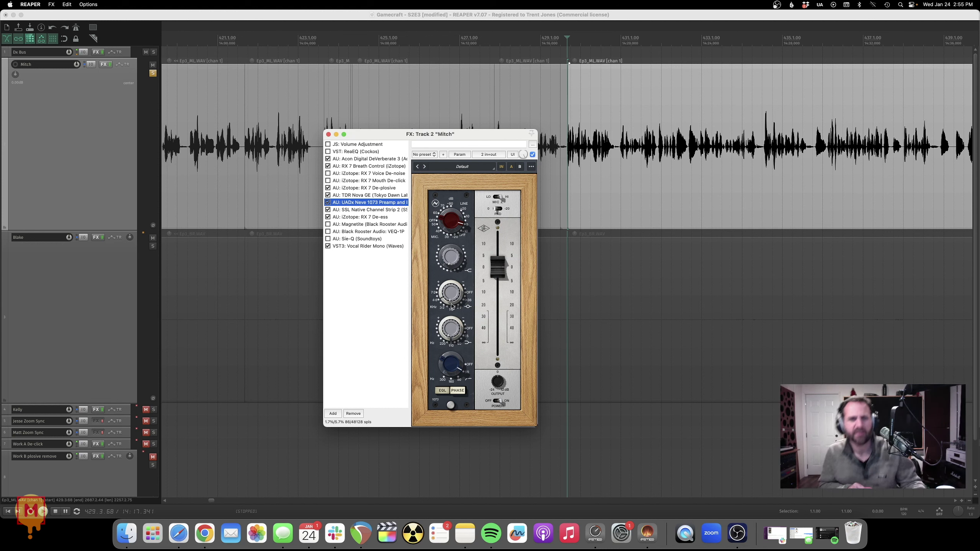
click(449, 307)
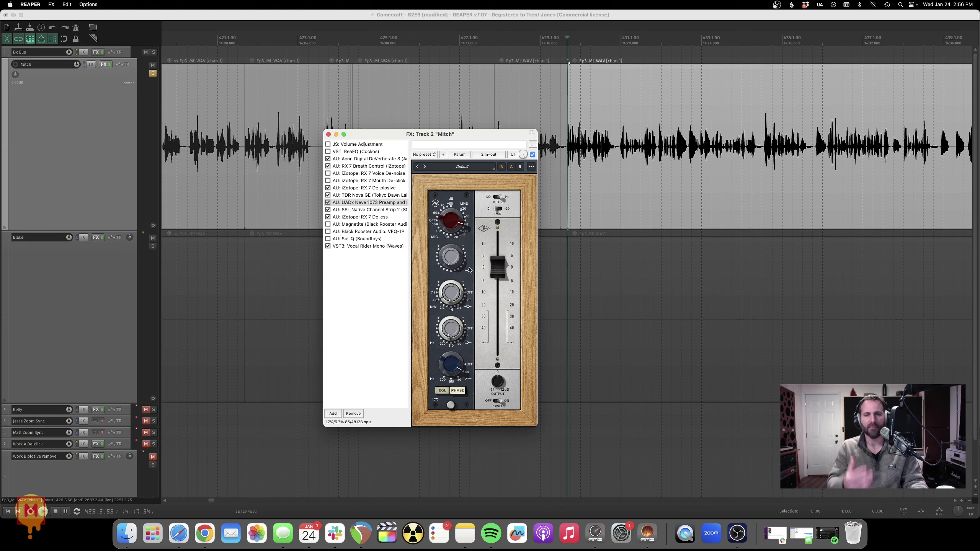
Toggle the Neve 1073 off and on during playback, keep it active, then show SSL Channel Strip 2.
click(340, 201)
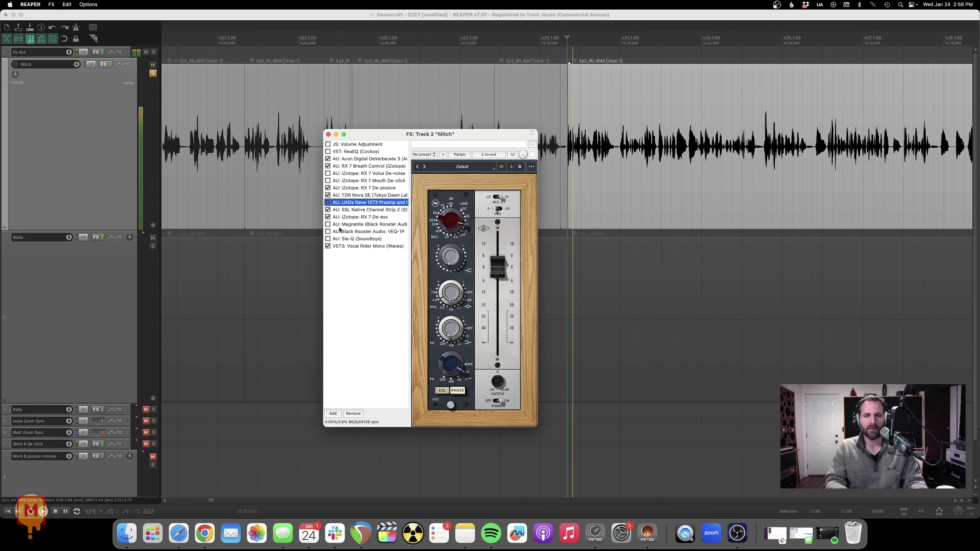
click(329, 203)
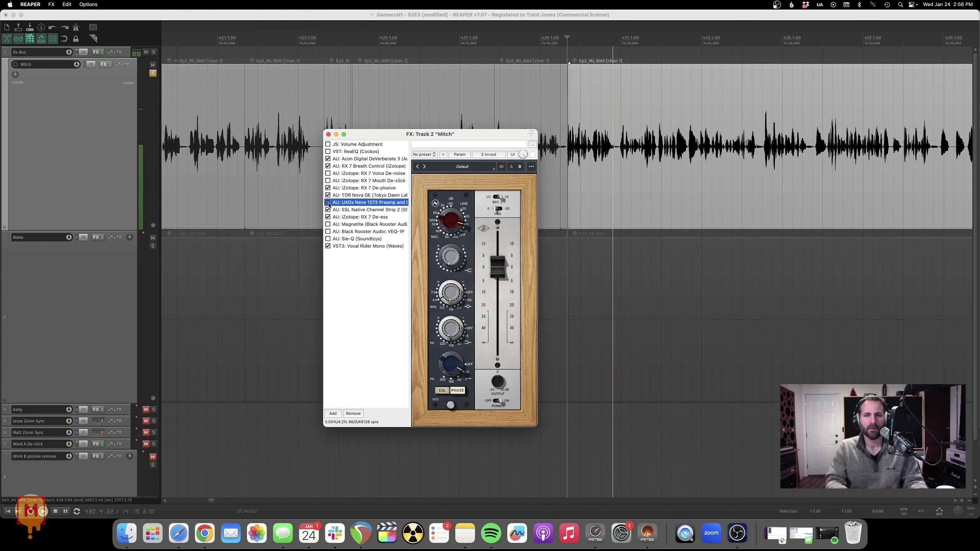
key(space)
key(space)
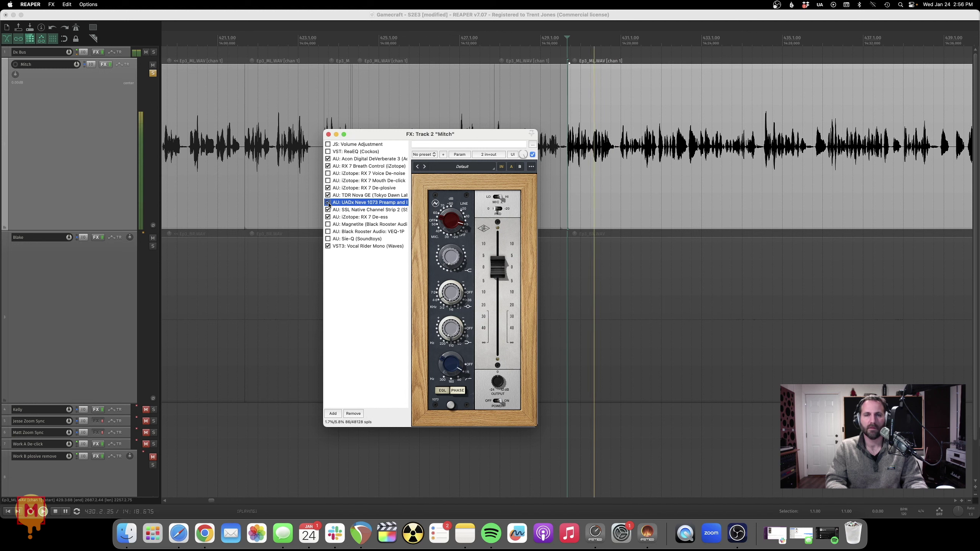
click(329, 203)
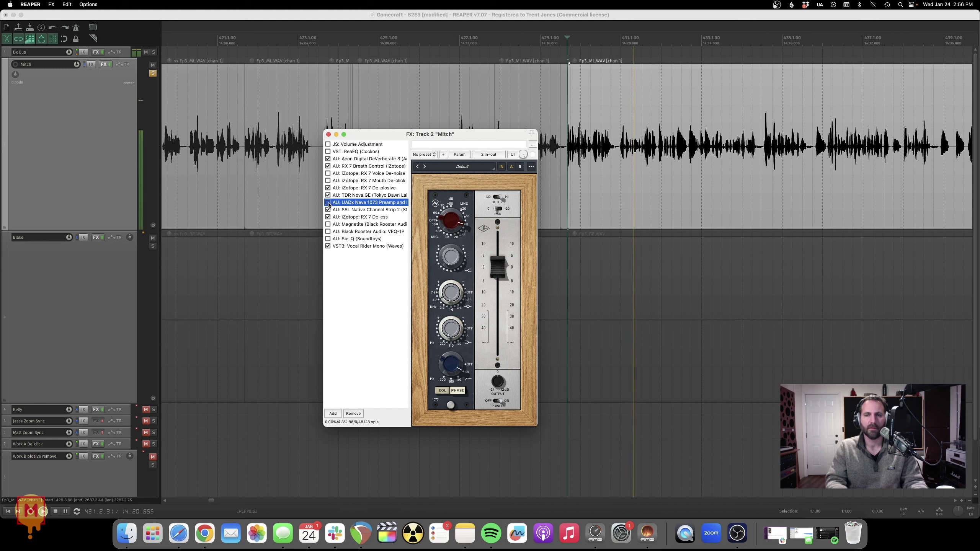
click(328, 203)
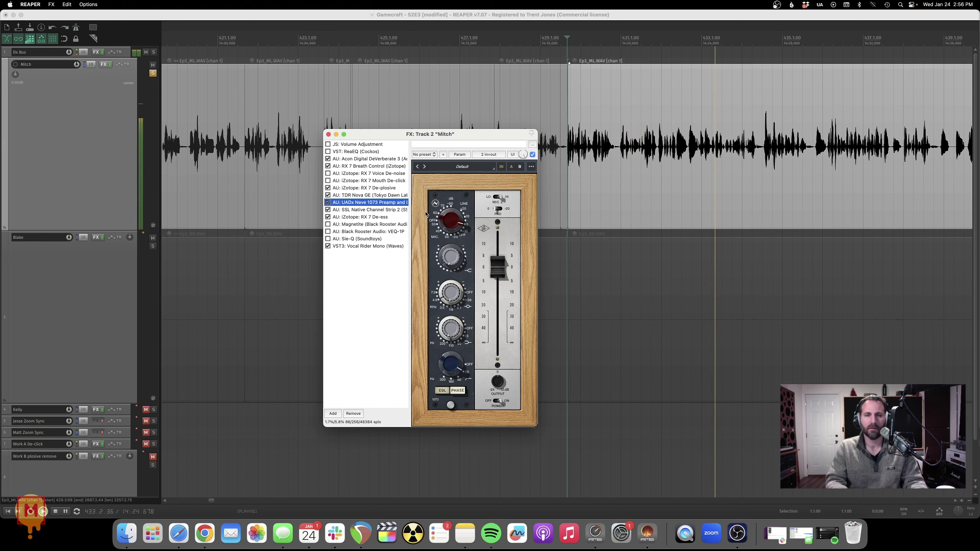
key(space)
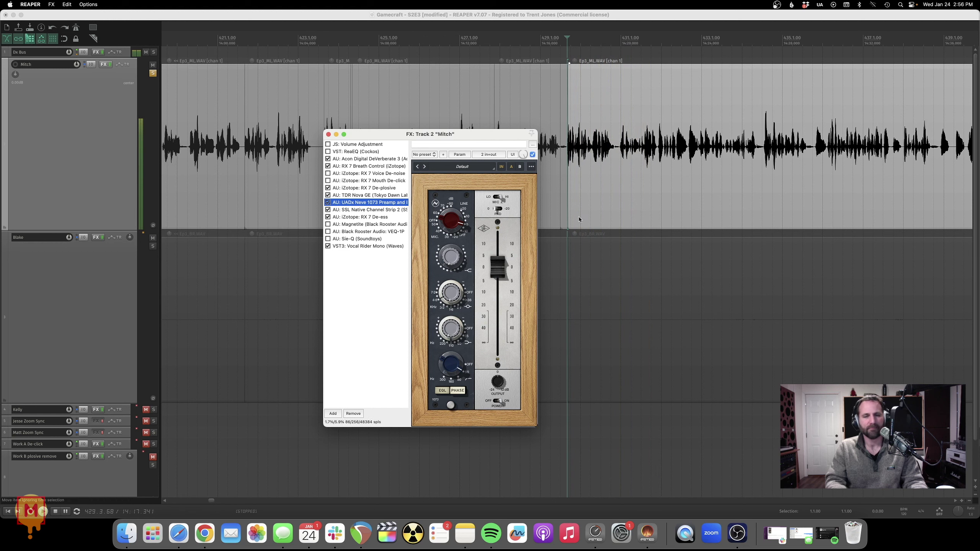
click(375, 211)
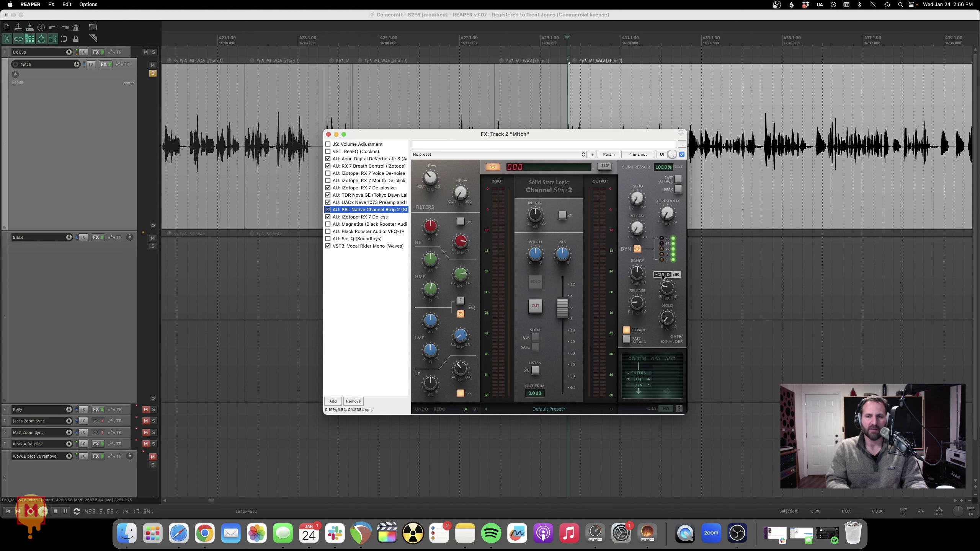
Show RX 7 De-ess: Classic, -10.6 dB threshold, 4960 Hz cutoff, Fast speed.
click(381, 218)
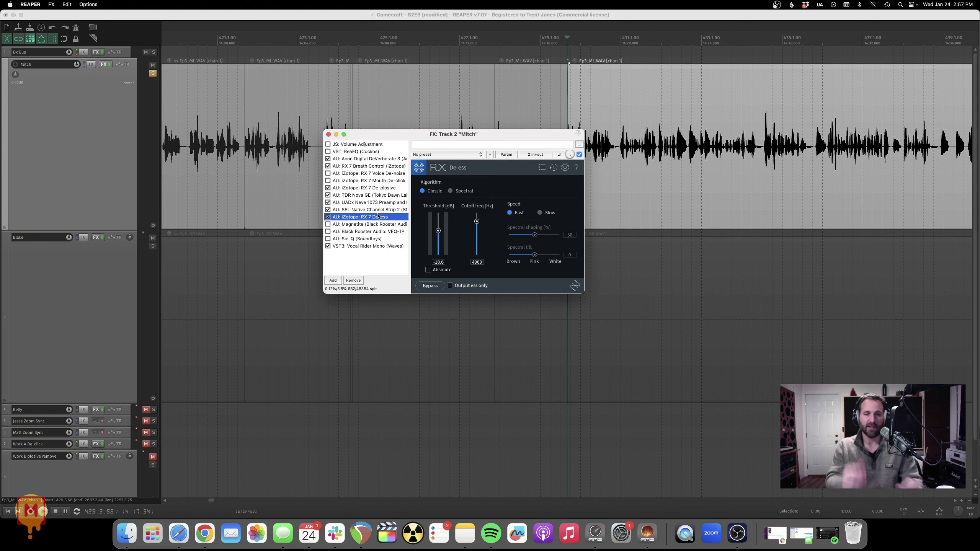
Glance at Vocal Rider Mono, then switch Mitch's FX chain back to Acon DeVerberate 3.
click(368, 247)
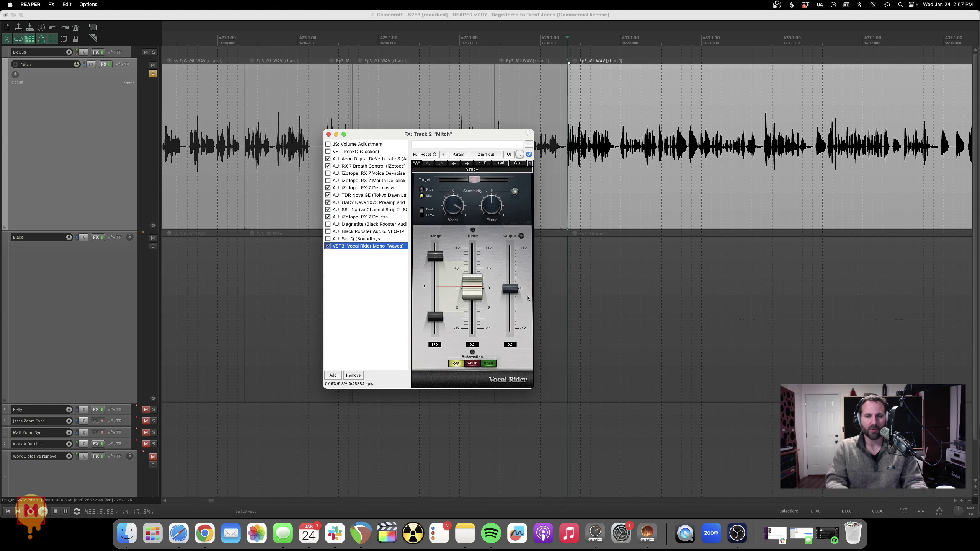
drag(418, 135, 364, 179)
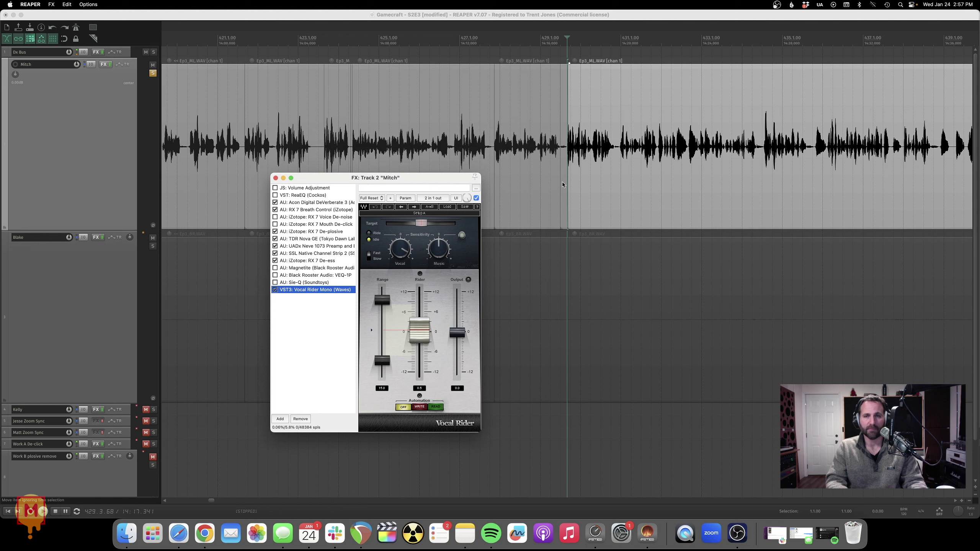
click(501, 156)
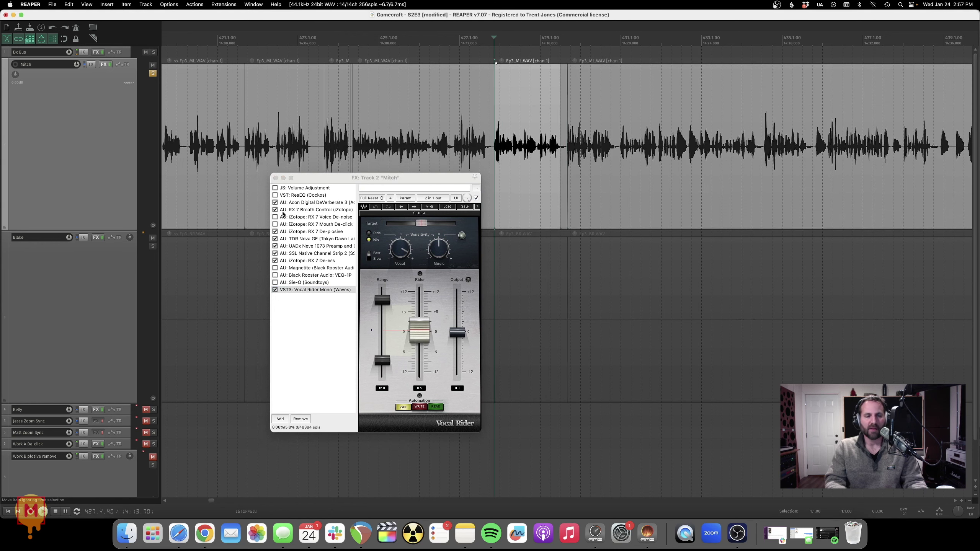
click(300, 203)
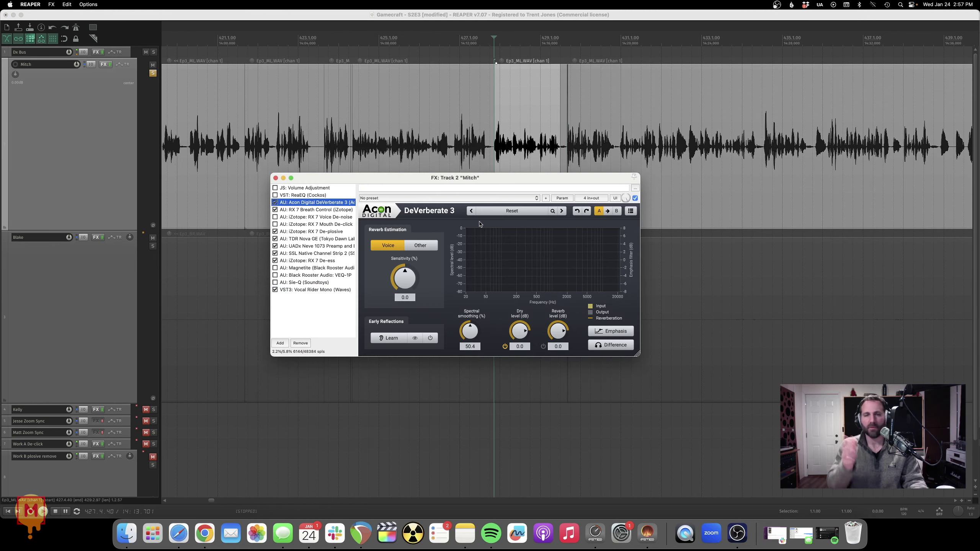
click(569, 142)
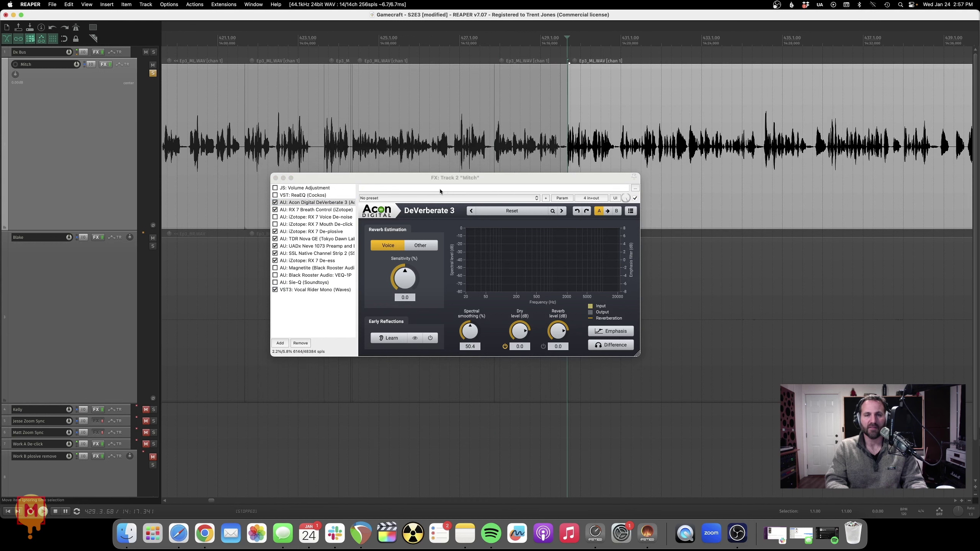
Bypass RX 7 Breath Control, briefly play the vocal, and lower the effects window.
click(276, 210)
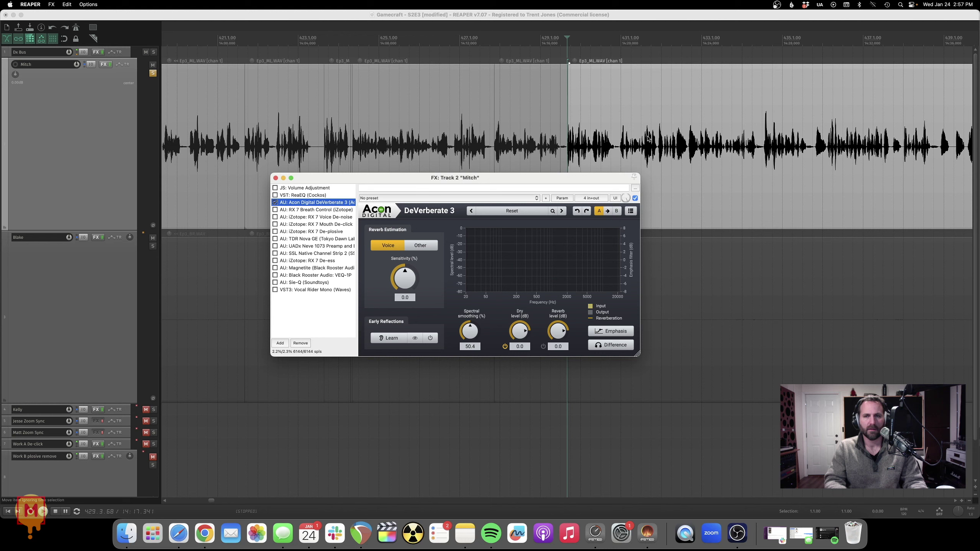
key(space)
scroll(639, 160, up, 2)
key(space)
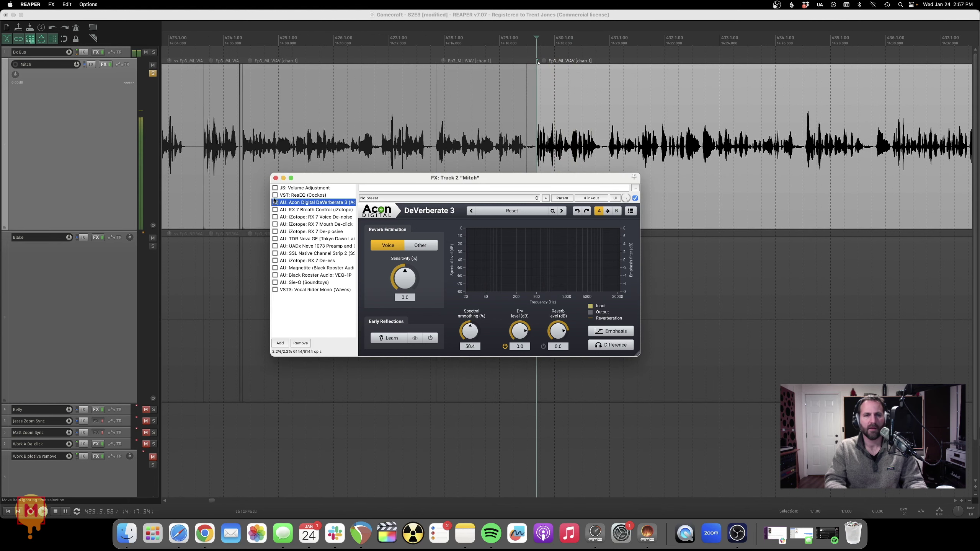
drag(327, 184, 335, 283)
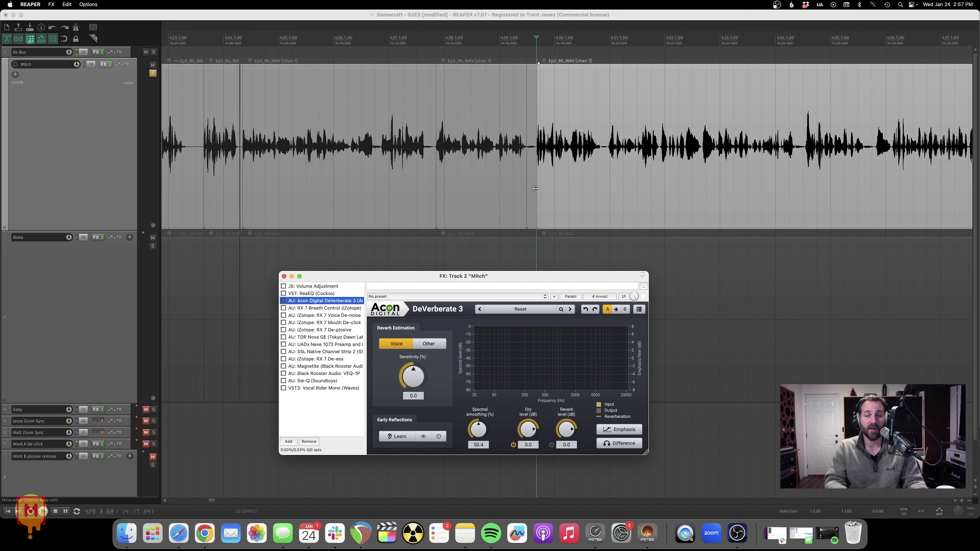
Compare the vocal with DeVerberate 3 bypassed and active at 50.4% spectral smoothing.
key(space)
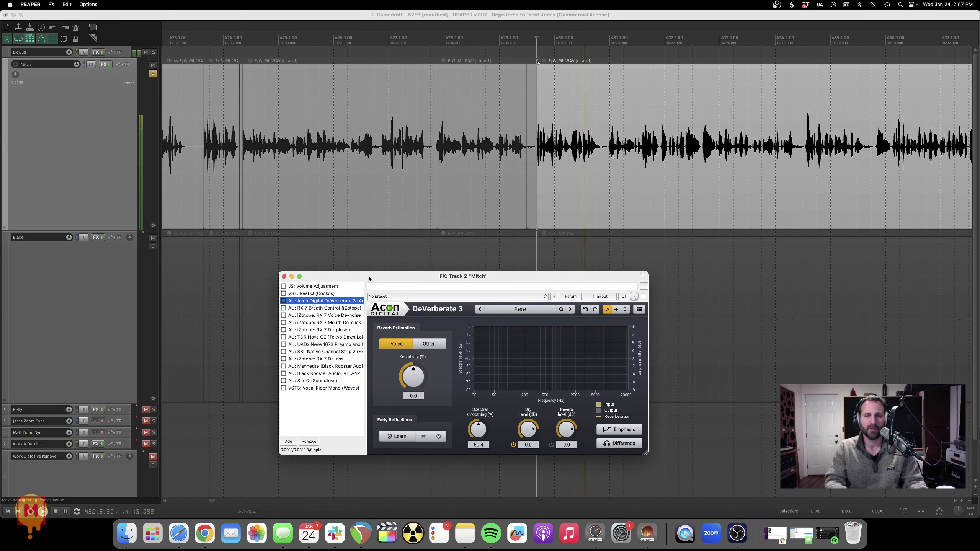
key(space)
click(284, 301)
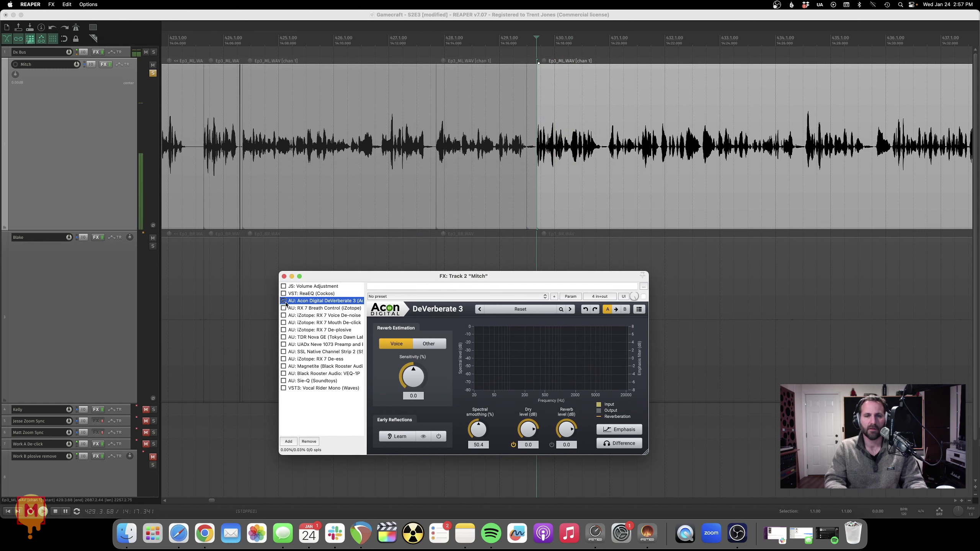
key(space)
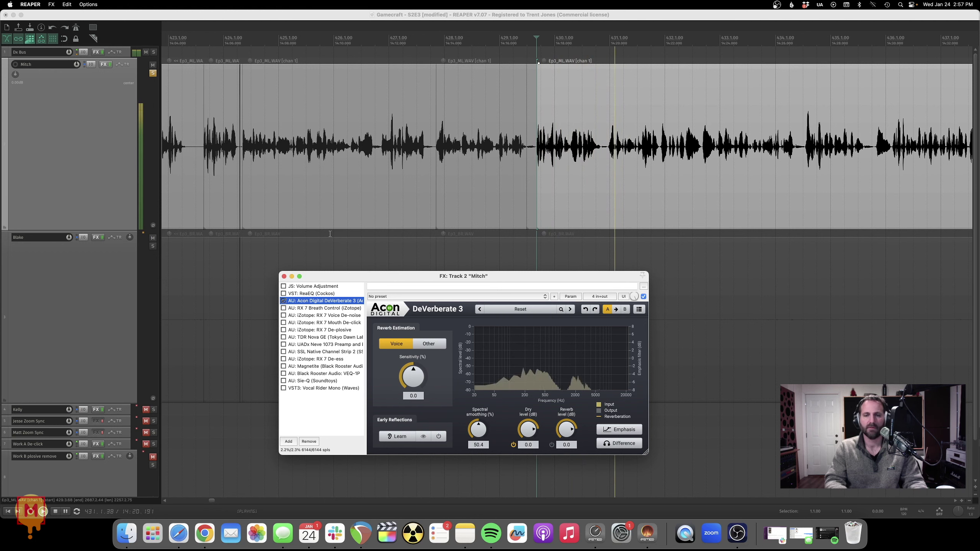
key(space)
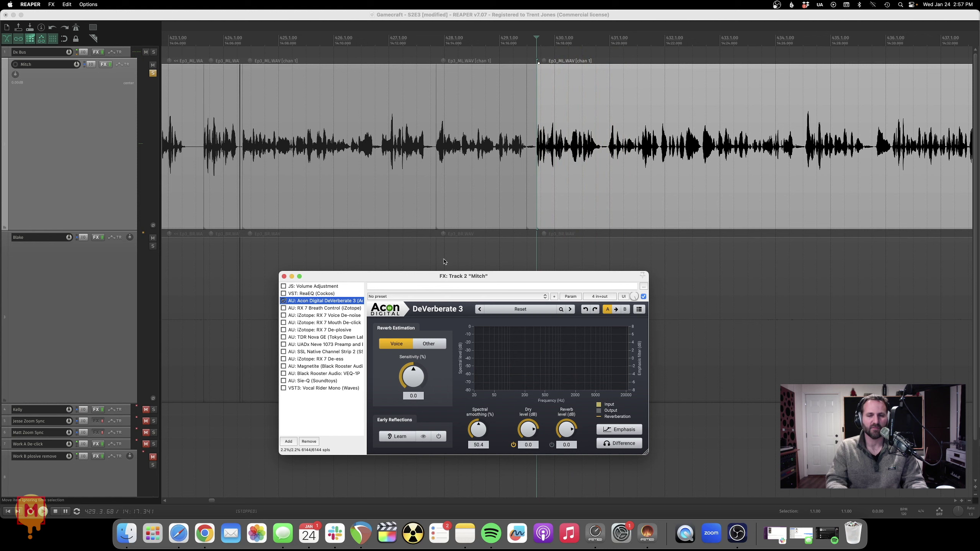
drag(443, 278, 486, 246)
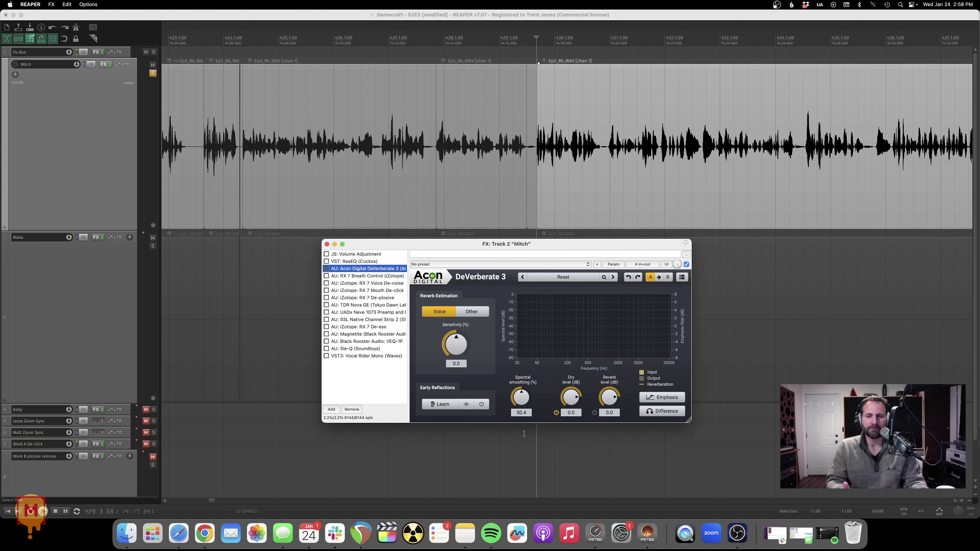
Raise DeVerberate's spectral smoothing to 100% and play the vocal to hear it.
drag(521, 398, 539, 388)
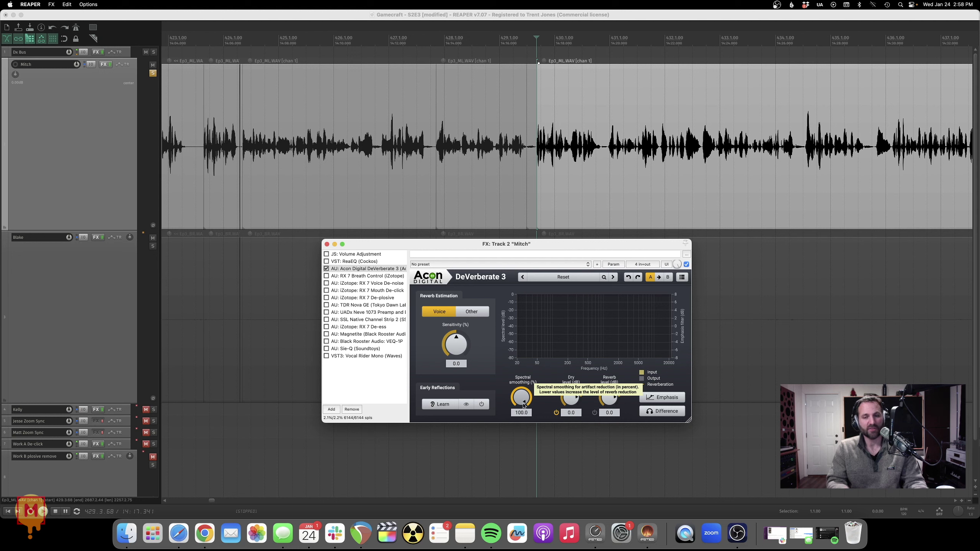
key(space)
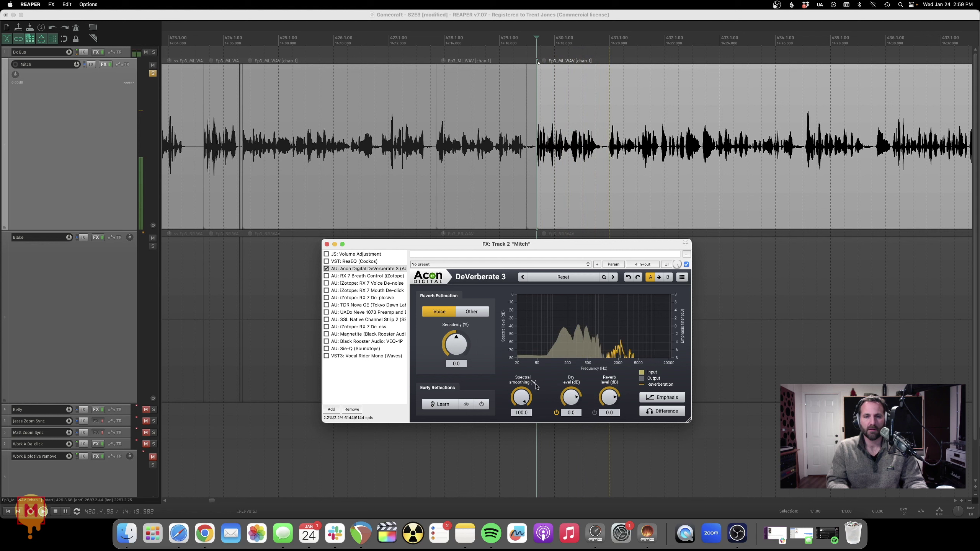
key(space)
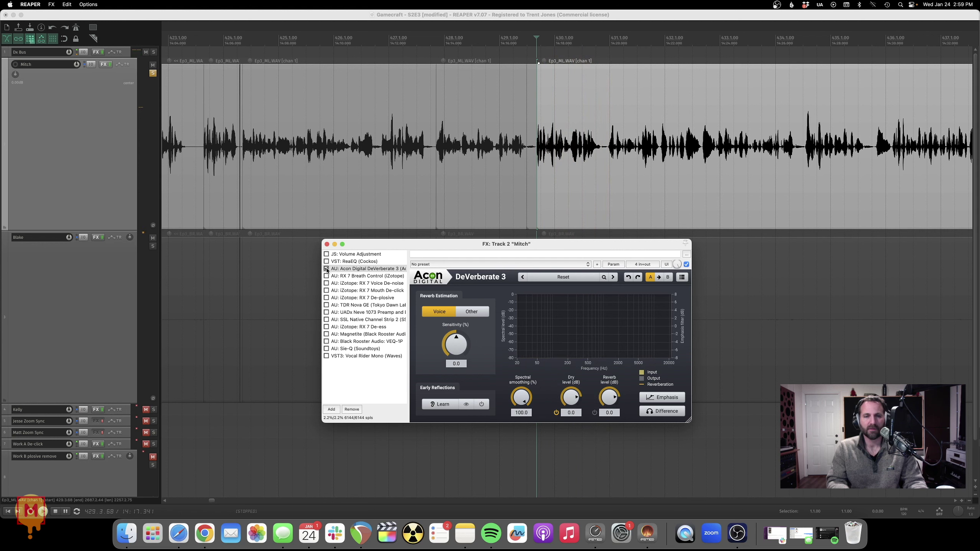
Compare the vocal with DeVerberate 3 bypassed and re-enabled during playback.
click(327, 269)
key(space)
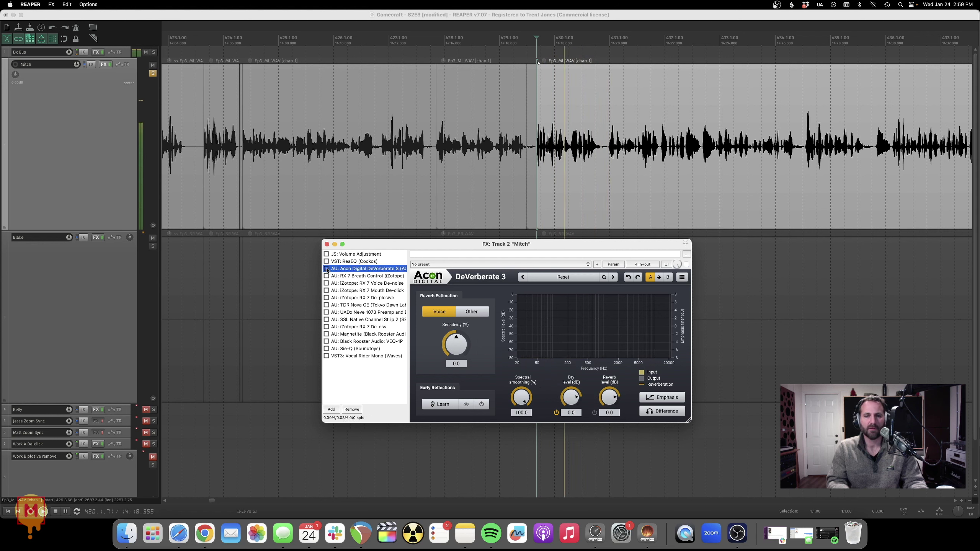
click(327, 269)
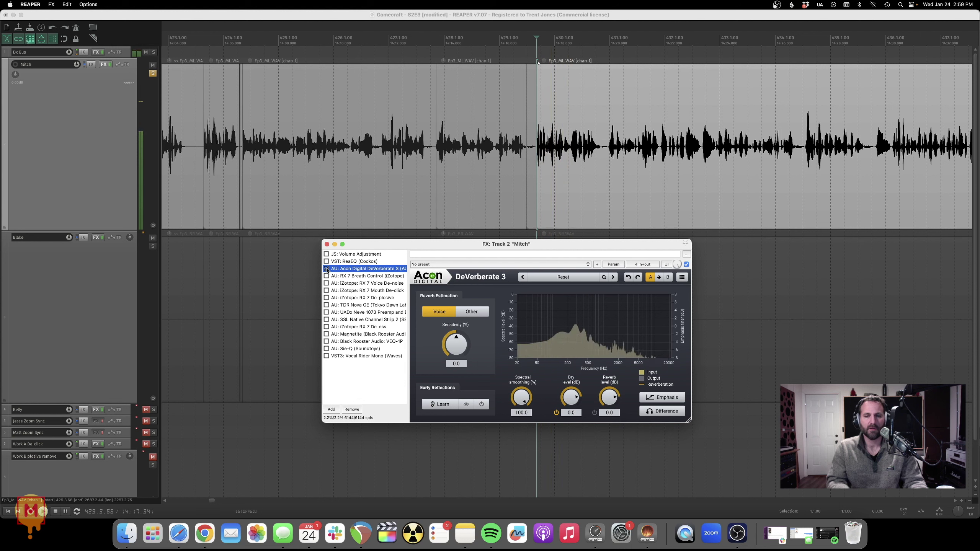
key(space)
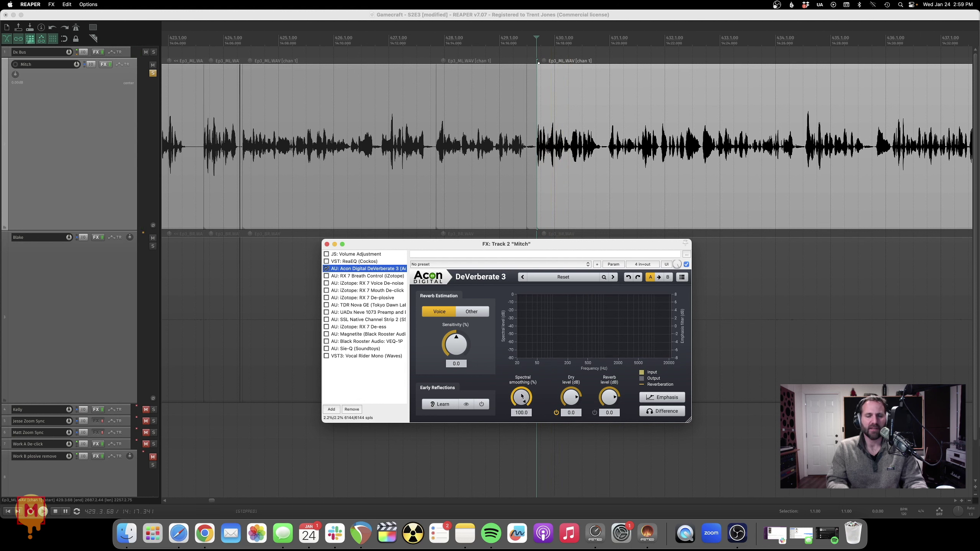
Drop DeVerberate's spectral smoothing to 0% and play the vocal.
drag(521, 397, 517, 524)
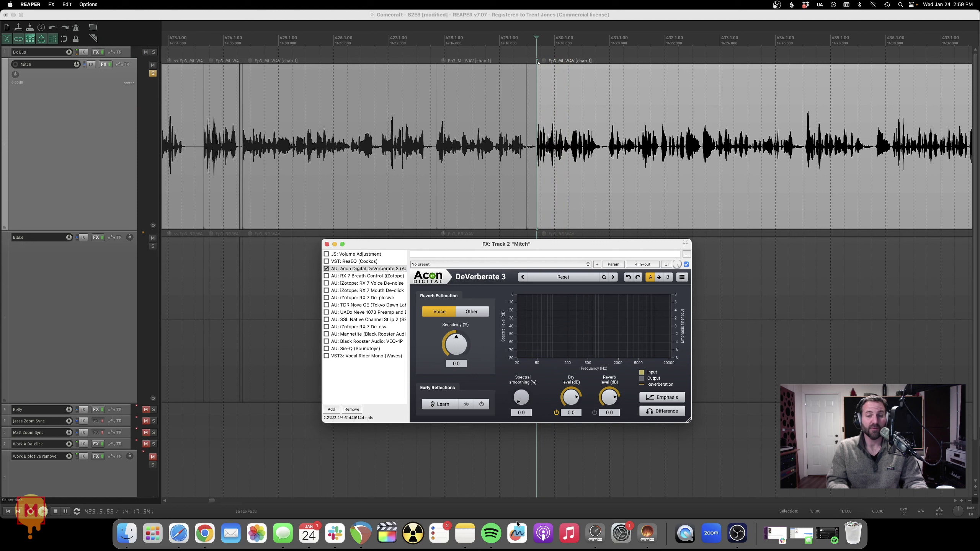
key(space)
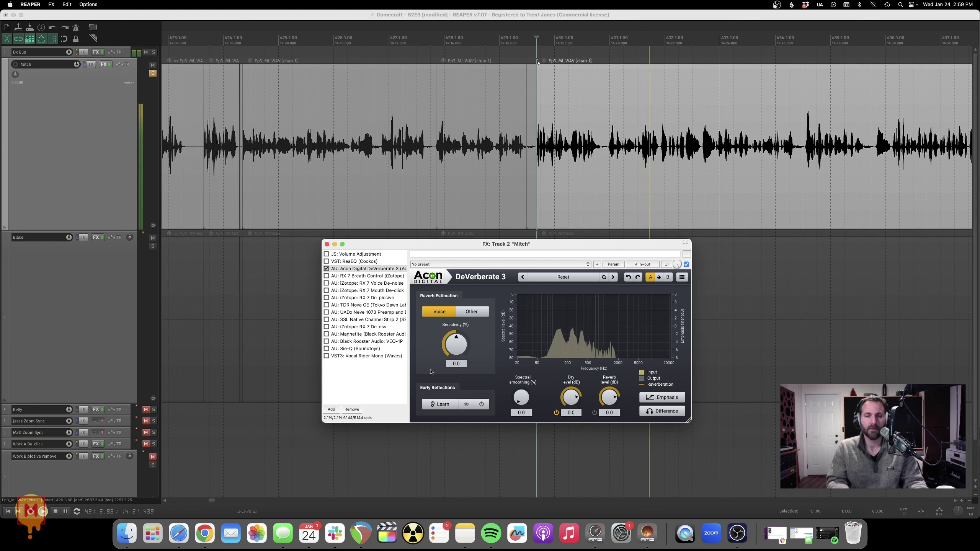
key(space)
key(space)
A/B the 0% setting against bypass, then return spectral smoothing to 50.4%.
click(326, 269)
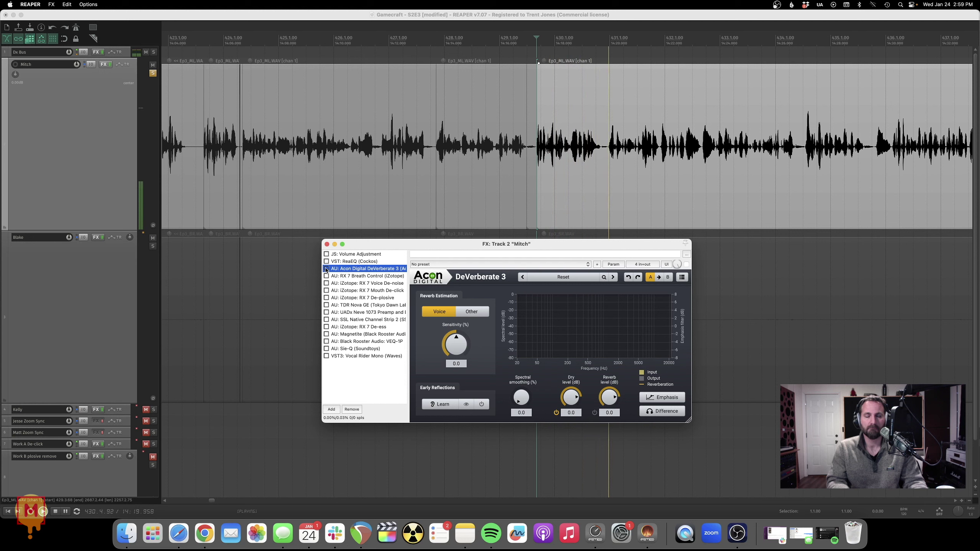
click(326, 269)
key(space)
key(space)
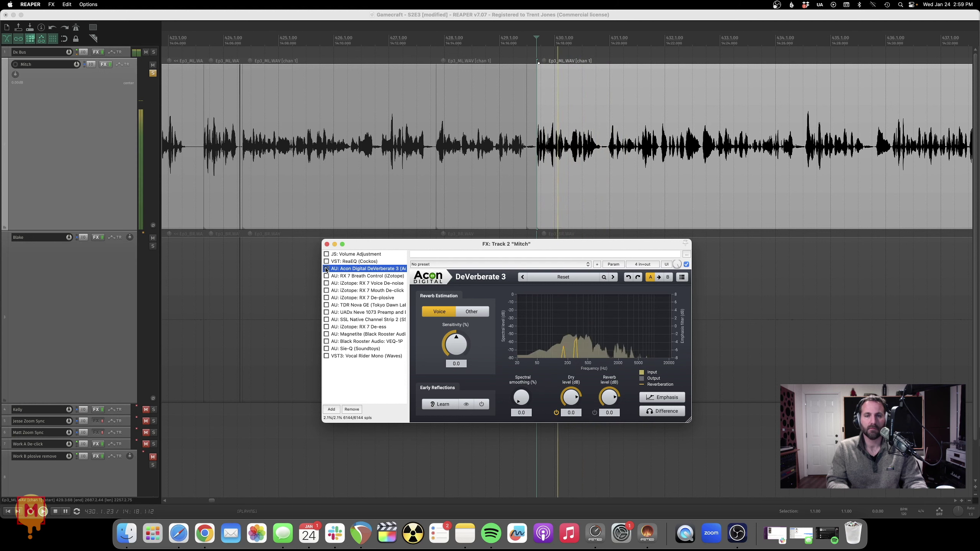
key(space)
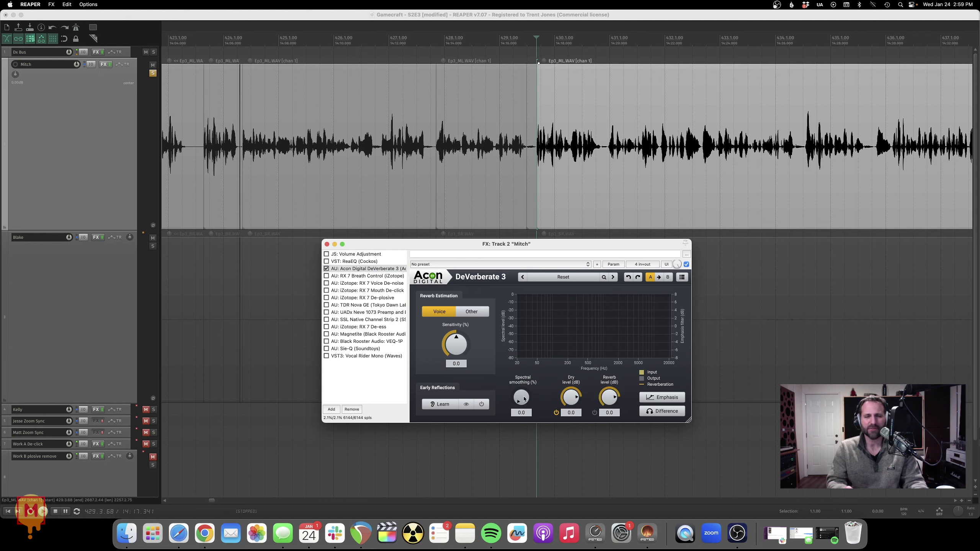
drag(525, 395, 522, 364)
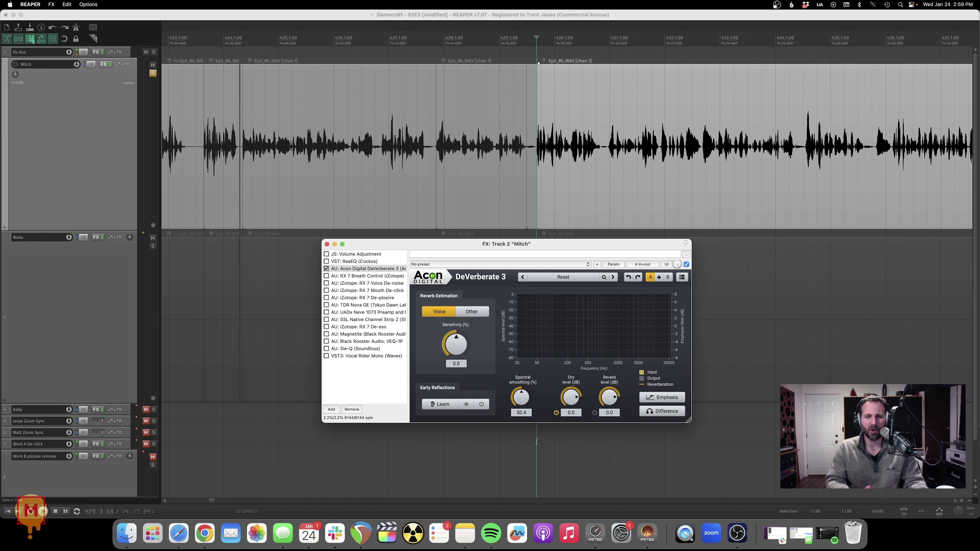
click(540, 185)
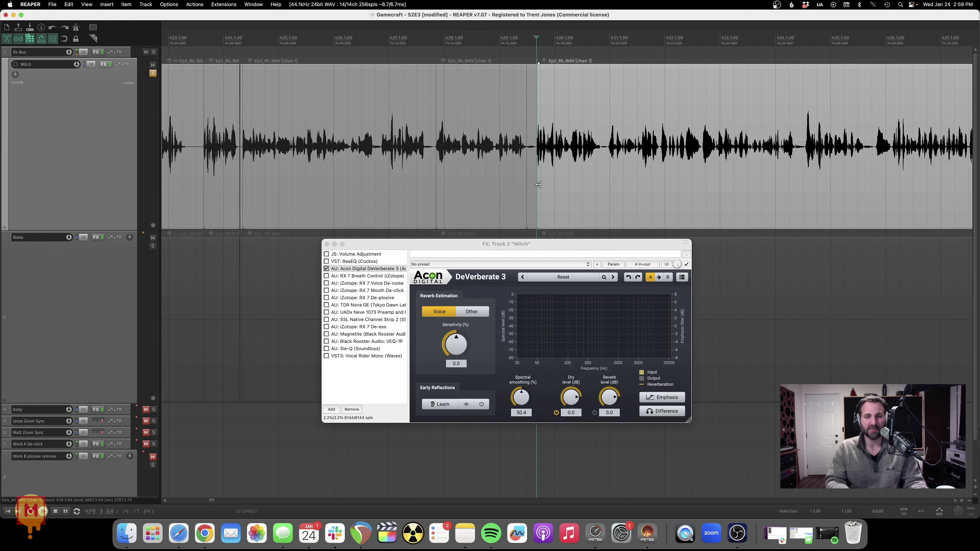
key(space)
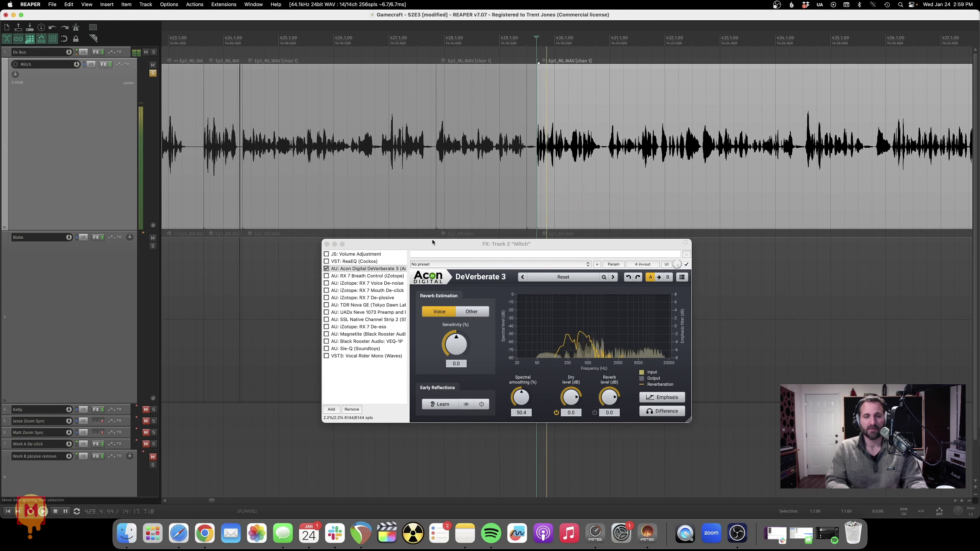
click(326, 269)
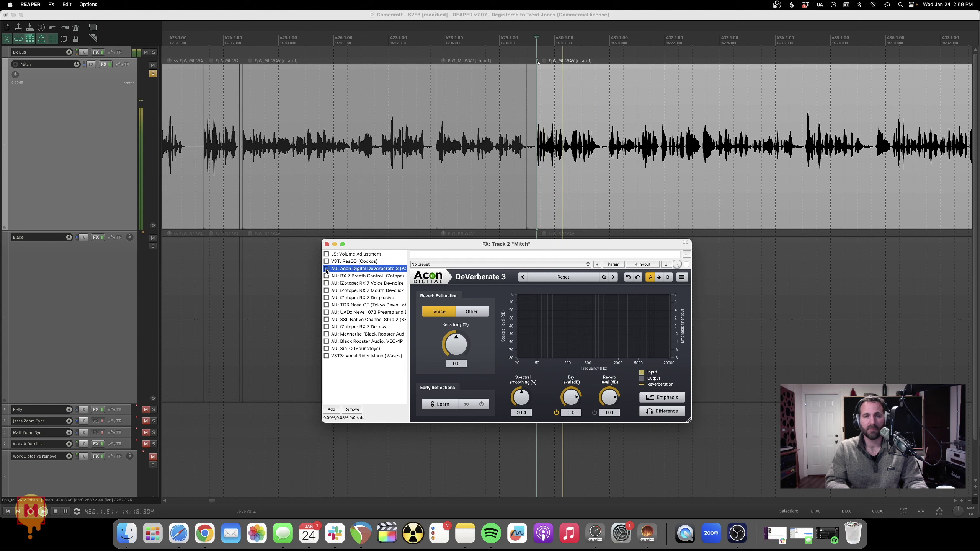
key(space)
click(326, 269)
key(space)
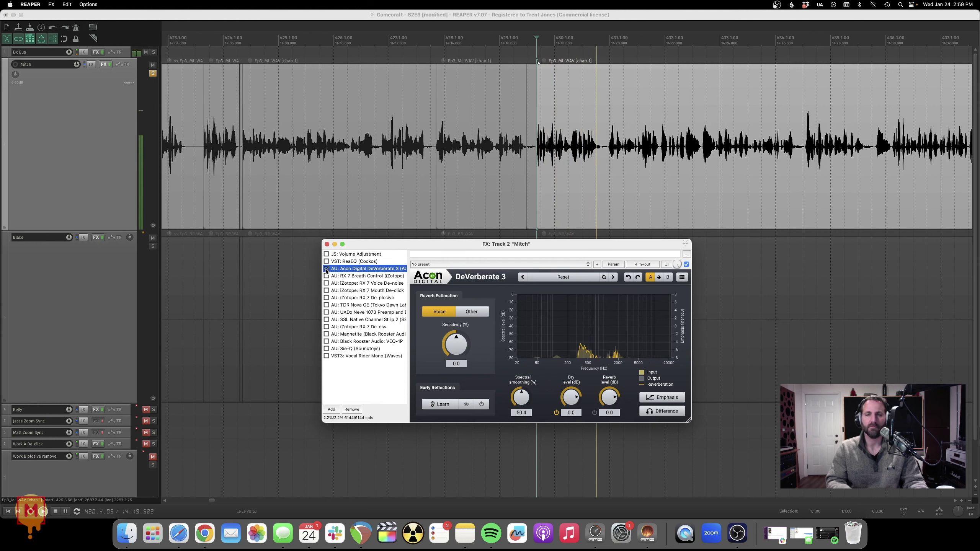
key(space)
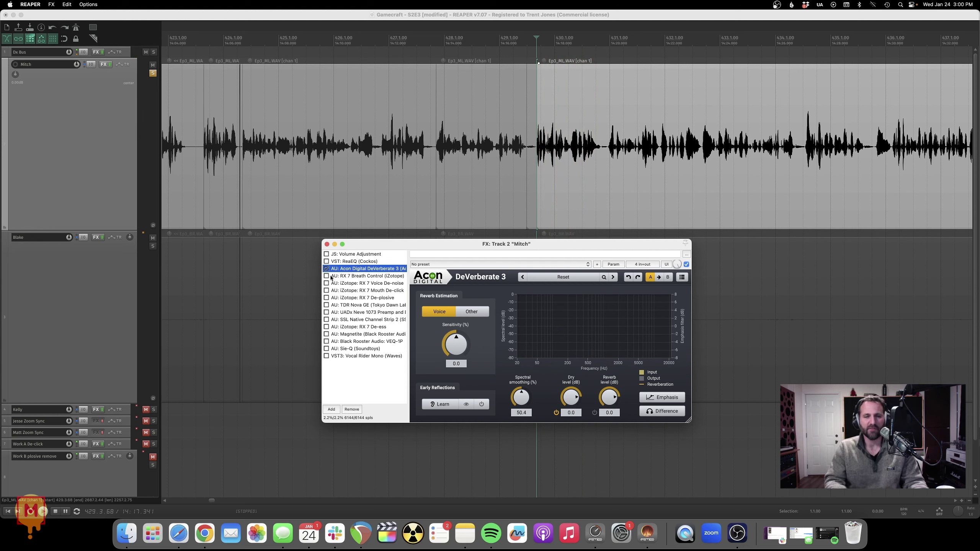
Enable RX 7 Breath Control and Vocal Rider Mono in Mitch's FX chain.
drag(469, 245, 477, 251)
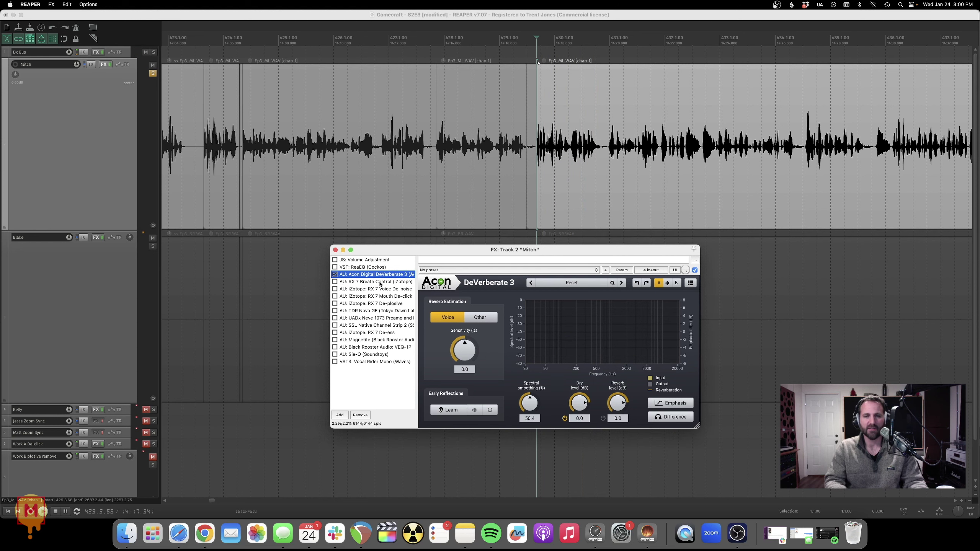
click(334, 282)
click(334, 362)
click(539, 179)
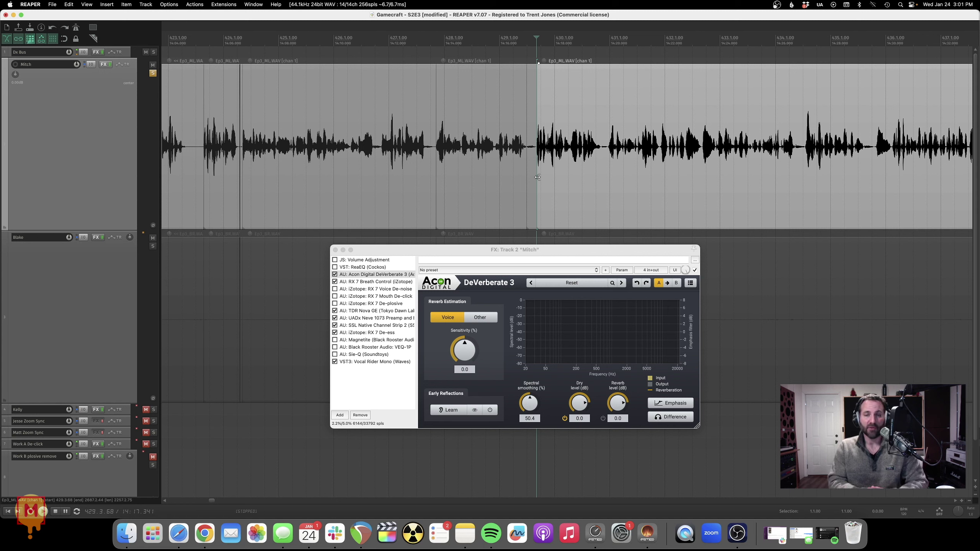
click(541, 254)
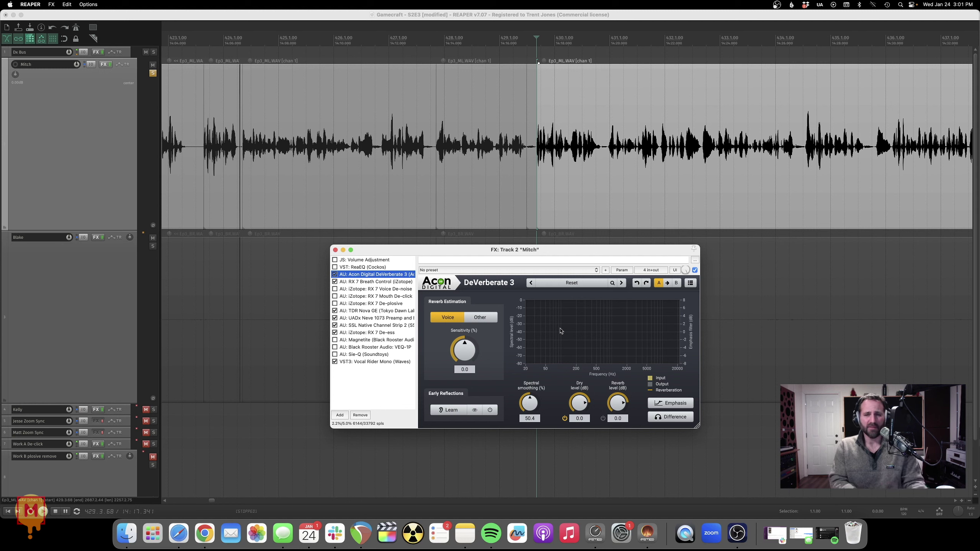
drag(532, 256, 542, 254)
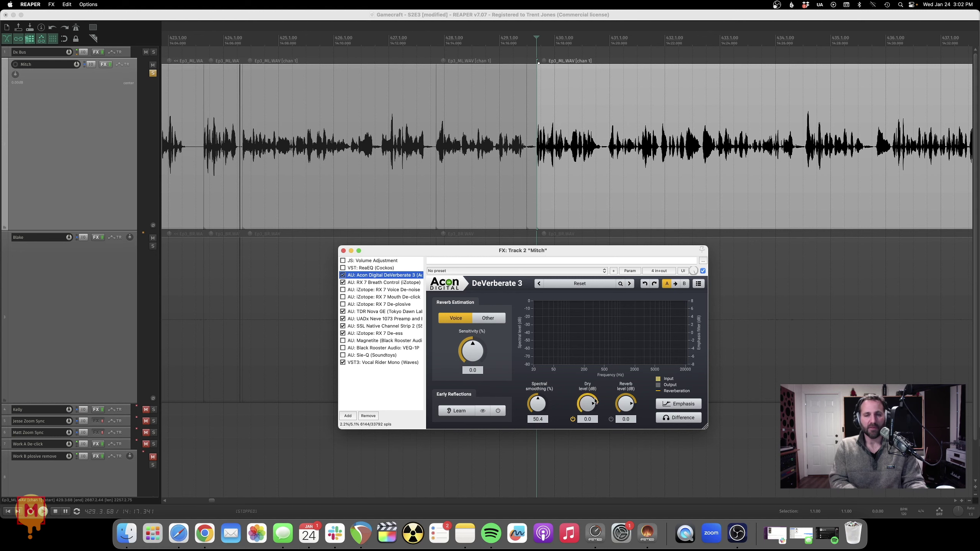
drag(507, 251, 515, 286)
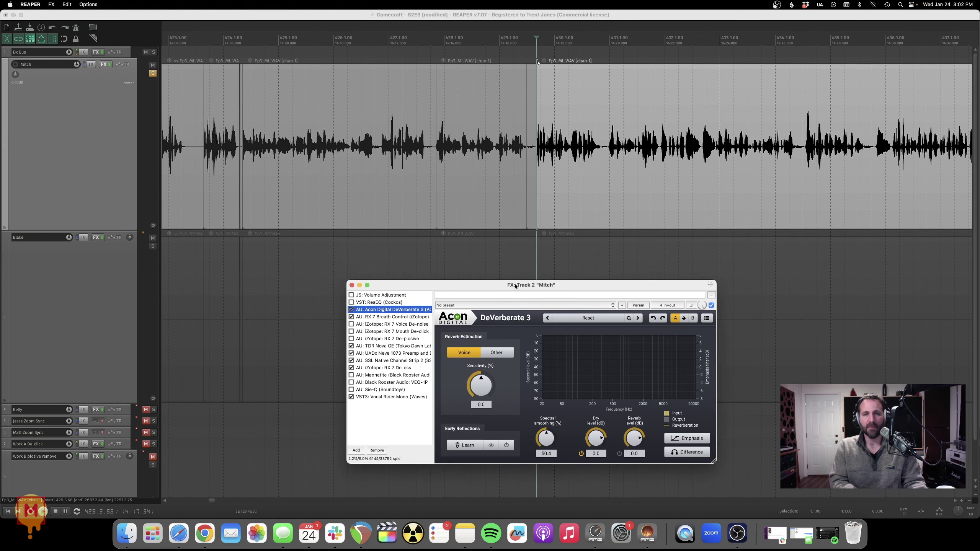
scroll(585, 159, down, 10)
scroll(586, 160, up, 12)
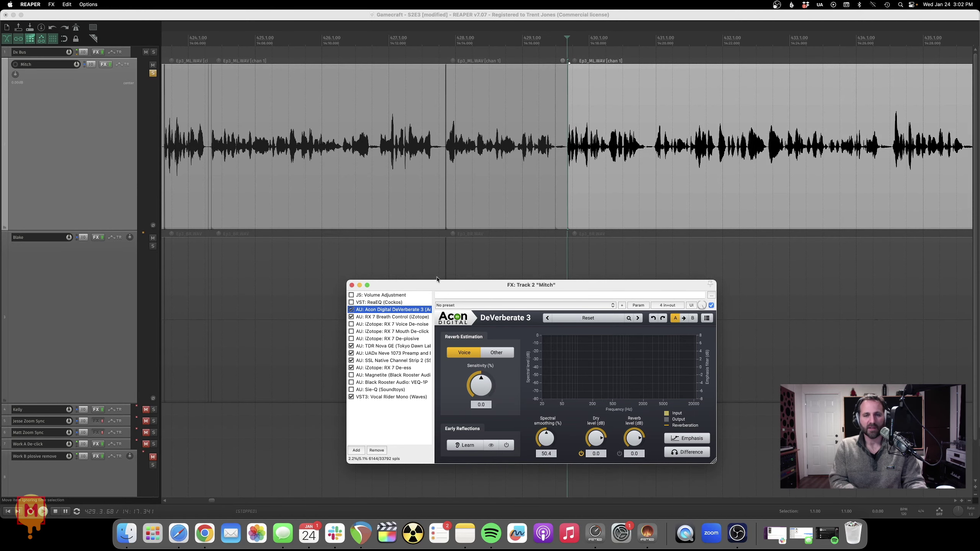
scroll(565, 163, down, 3)
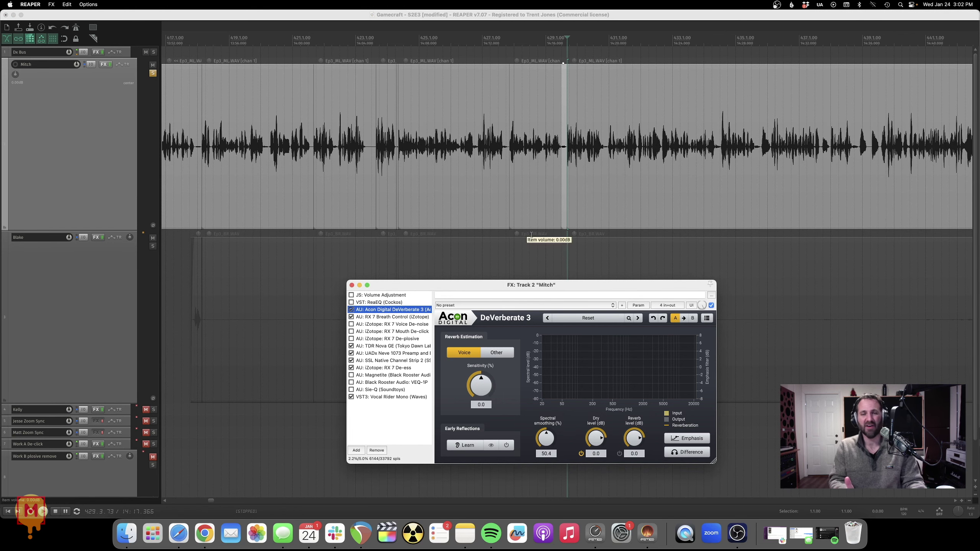
scroll(570, 181, up, 5)
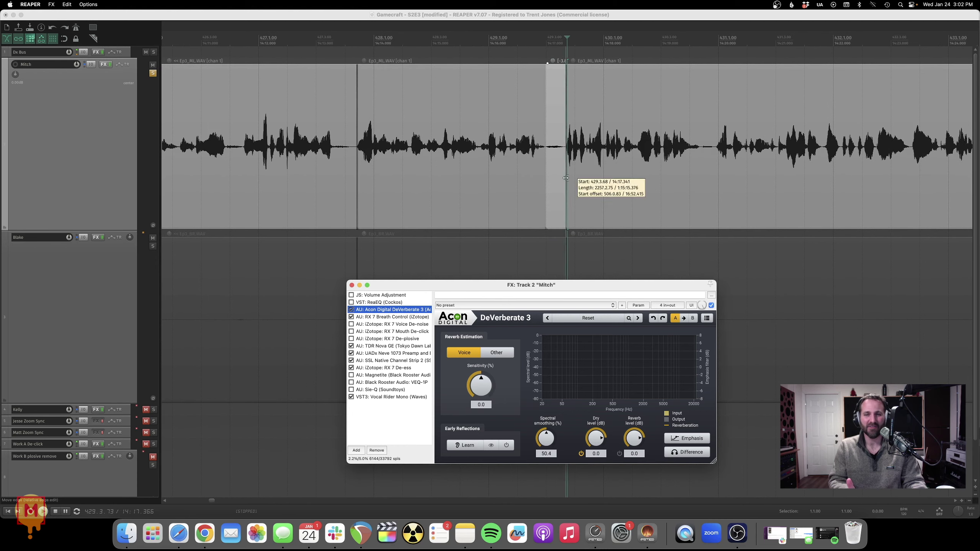
click(643, 185)
scroll(642, 185, down, 2)
scroll(641, 183, up, 4)
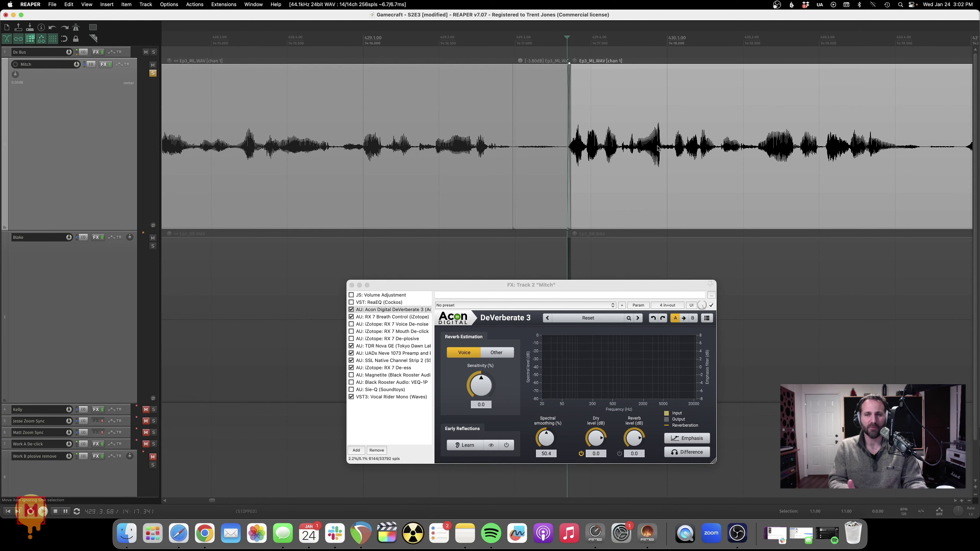
scroll(614, 247, down, 3)
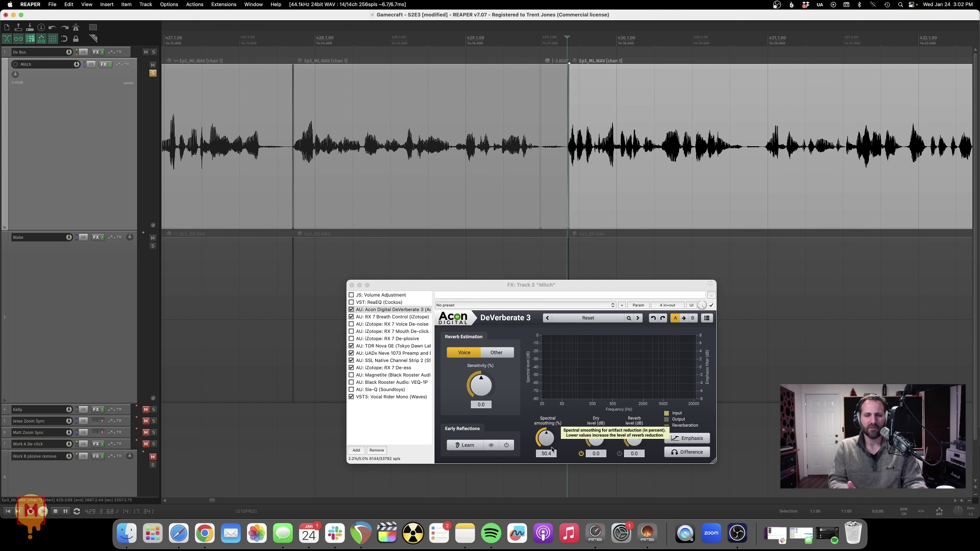
scroll(618, 228, down, 6)
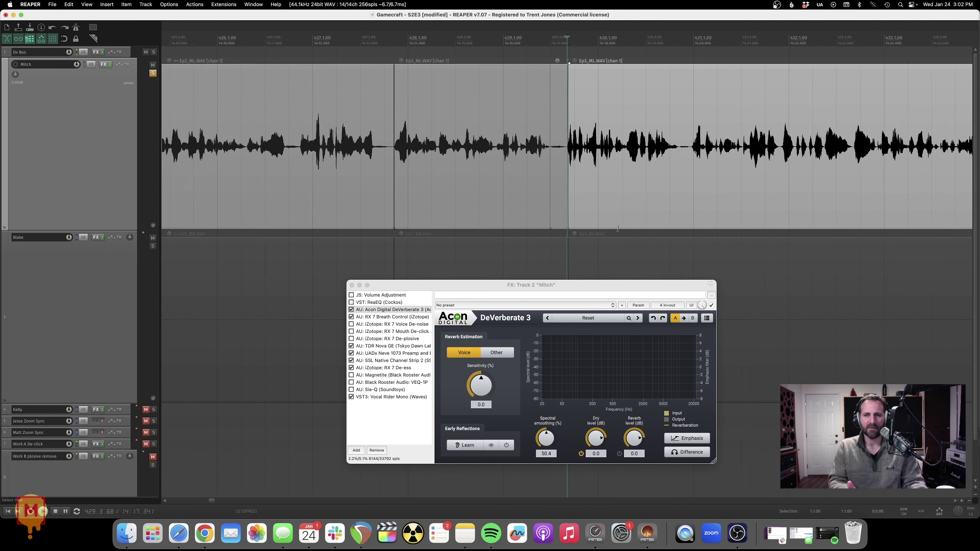